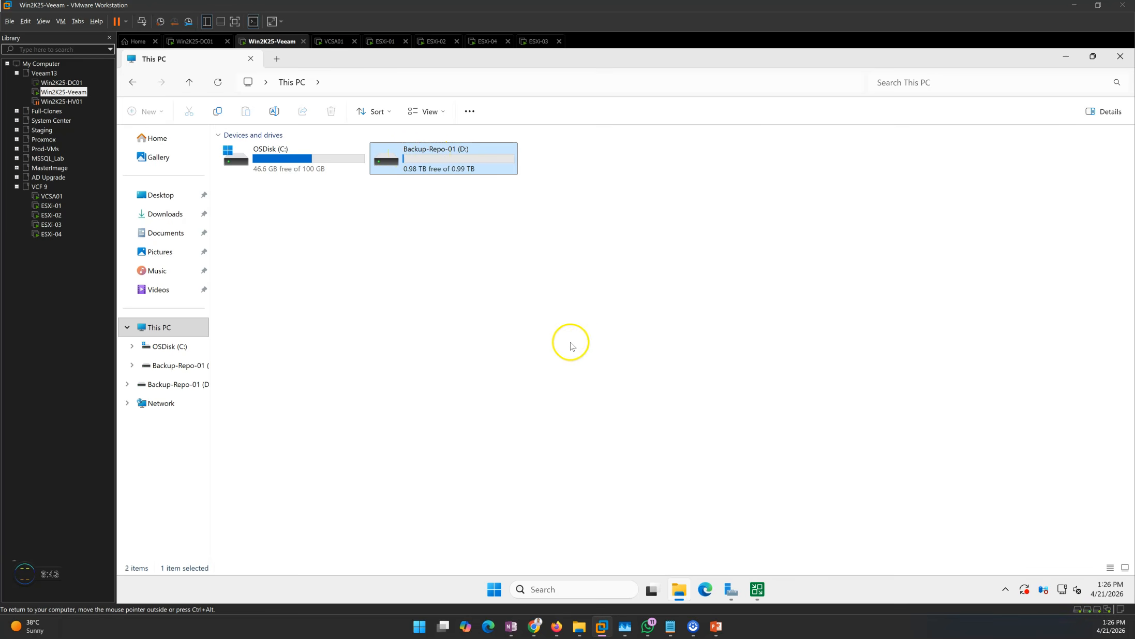
Step: Switch to the Veeam console and examine the default backup repository's path and capacity against the server's drives
left_click(679, 589)
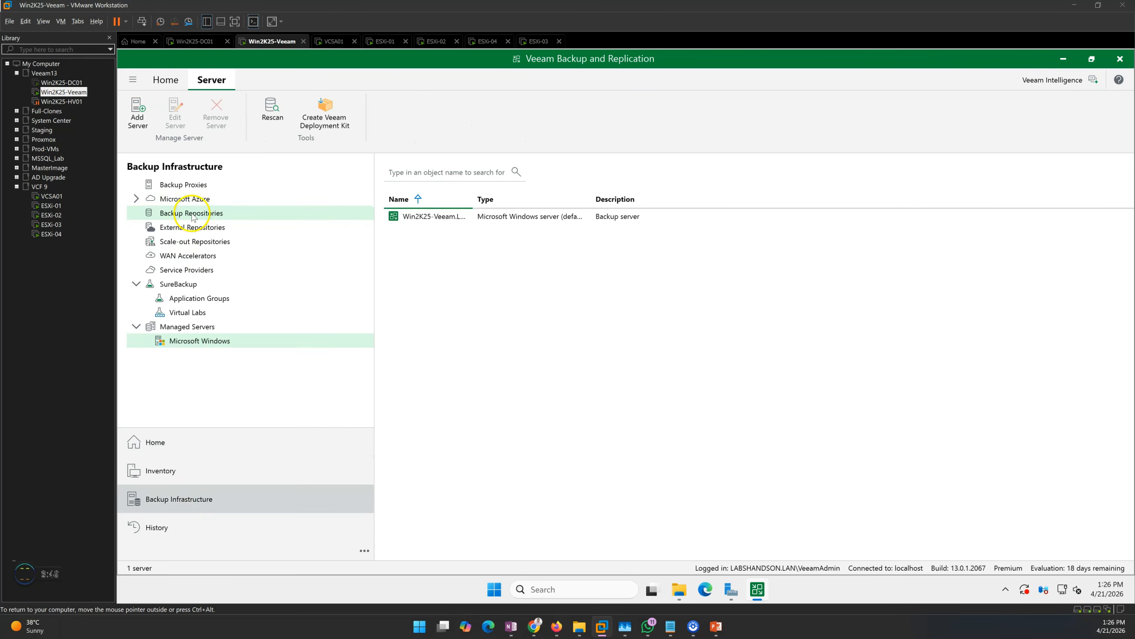
left_click(191, 213)
left_click(434, 217)
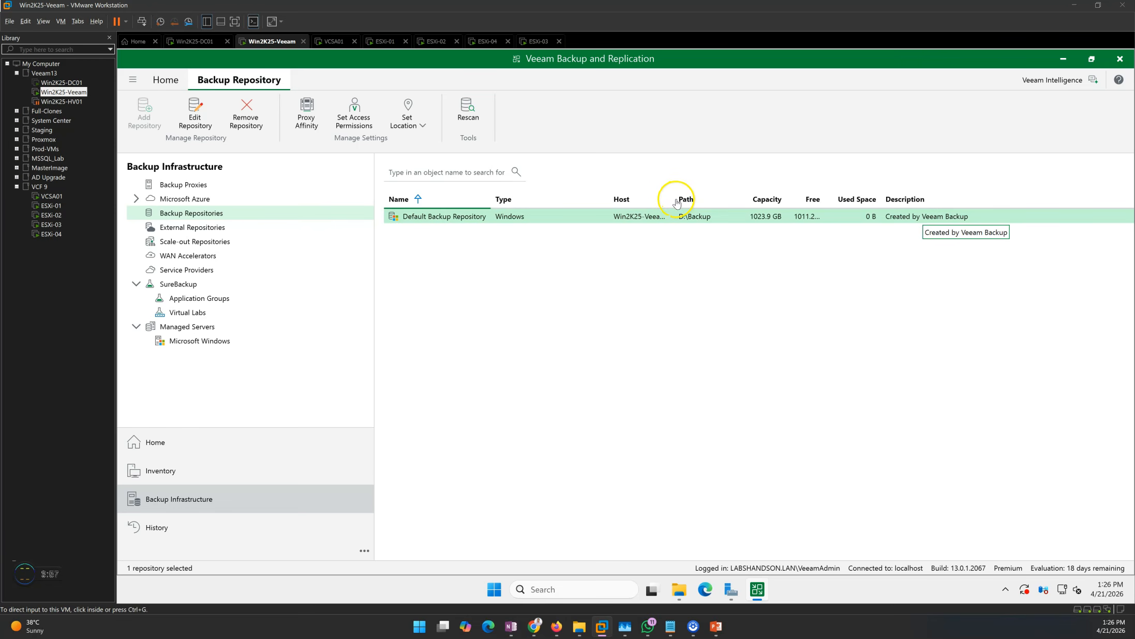
left_click(681, 594)
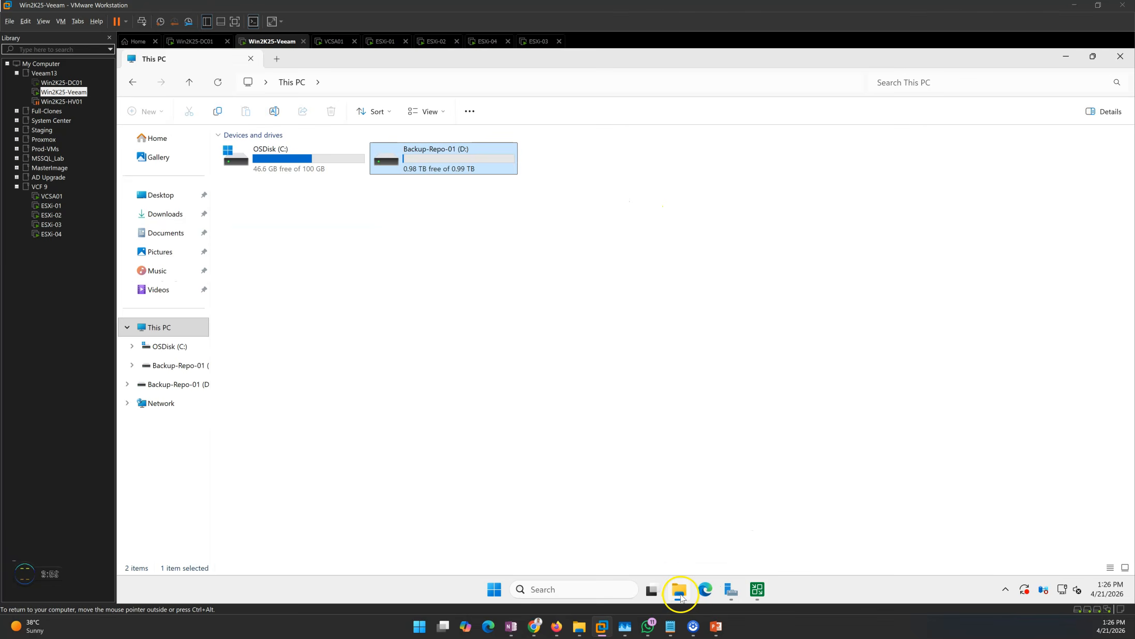
left_click(679, 593)
Step: In Disk Management, start a simple volume on Disk 2's unallocated space with the full 102382 MB size and drive letter E
right_click(501, 592)
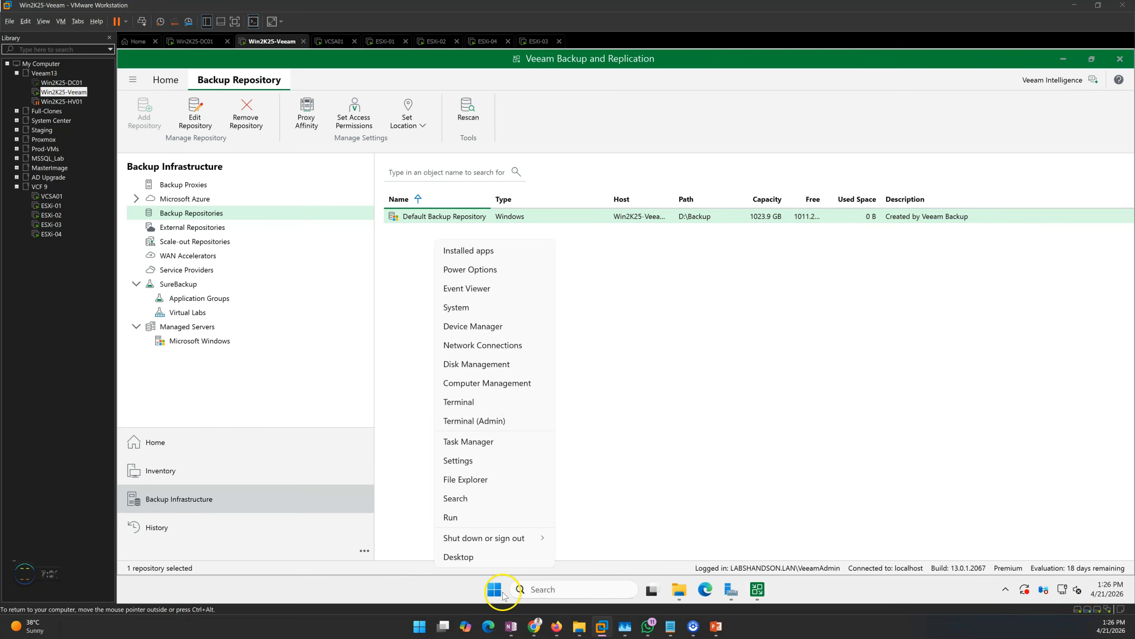
left_click(491, 365)
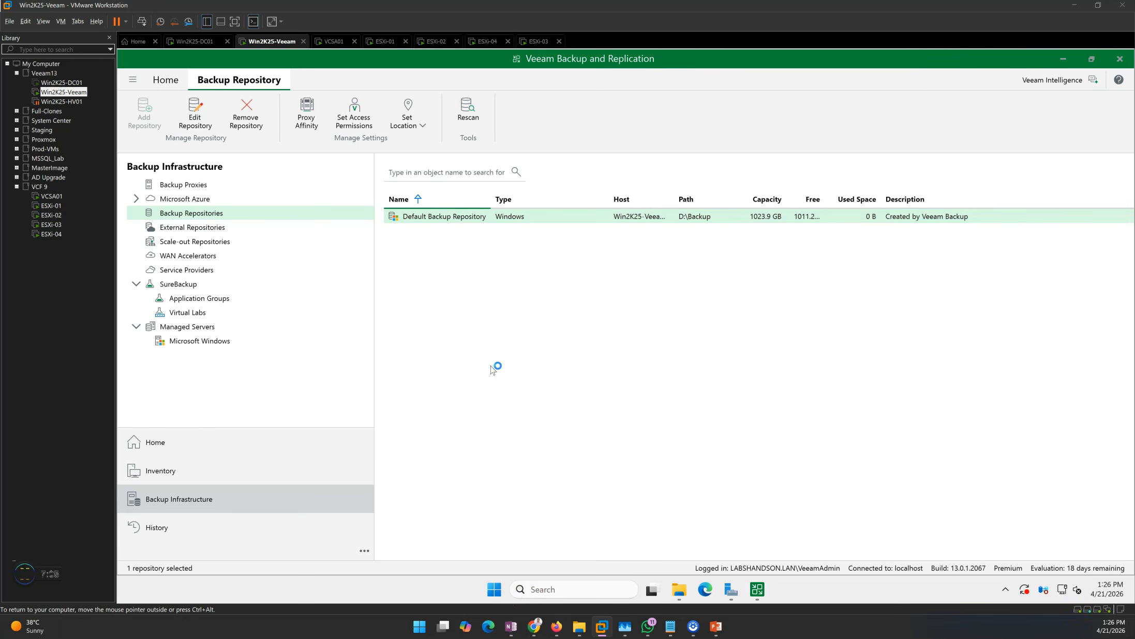
left_click(601, 113)
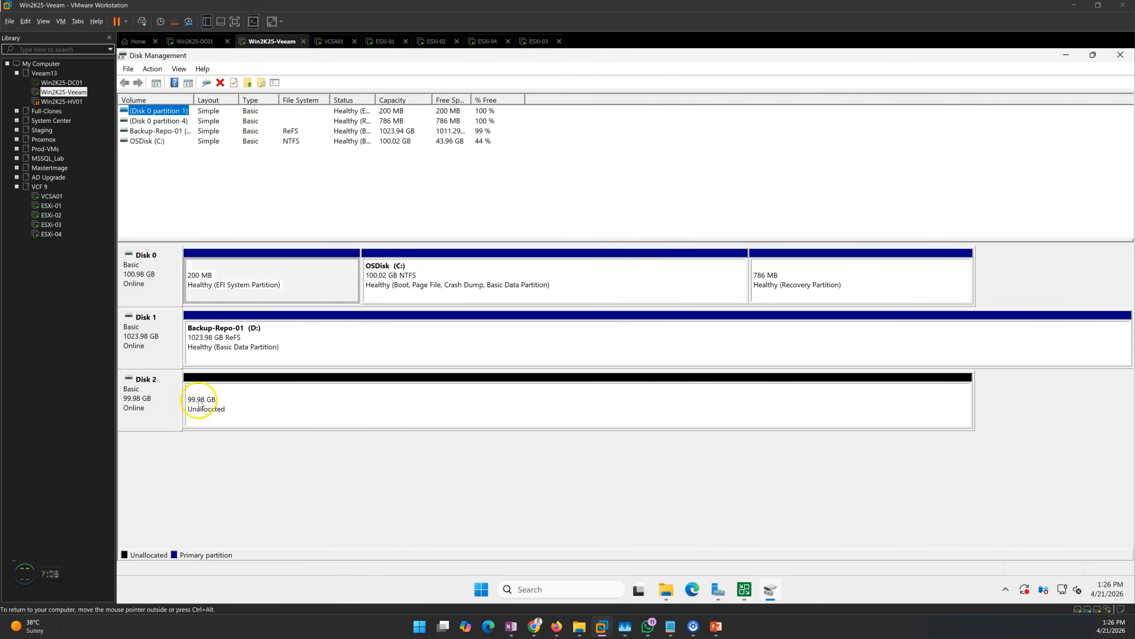
right_click(248, 398)
left_click(286, 404)
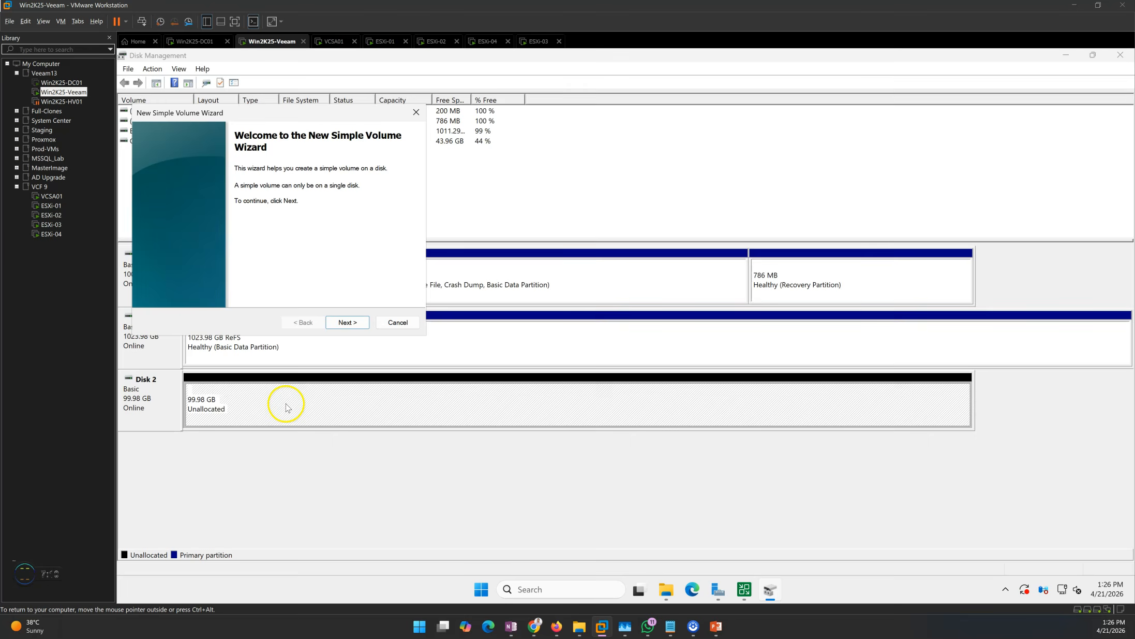
left_click(347, 322)
left_click_drag(332, 115, 645, 112)
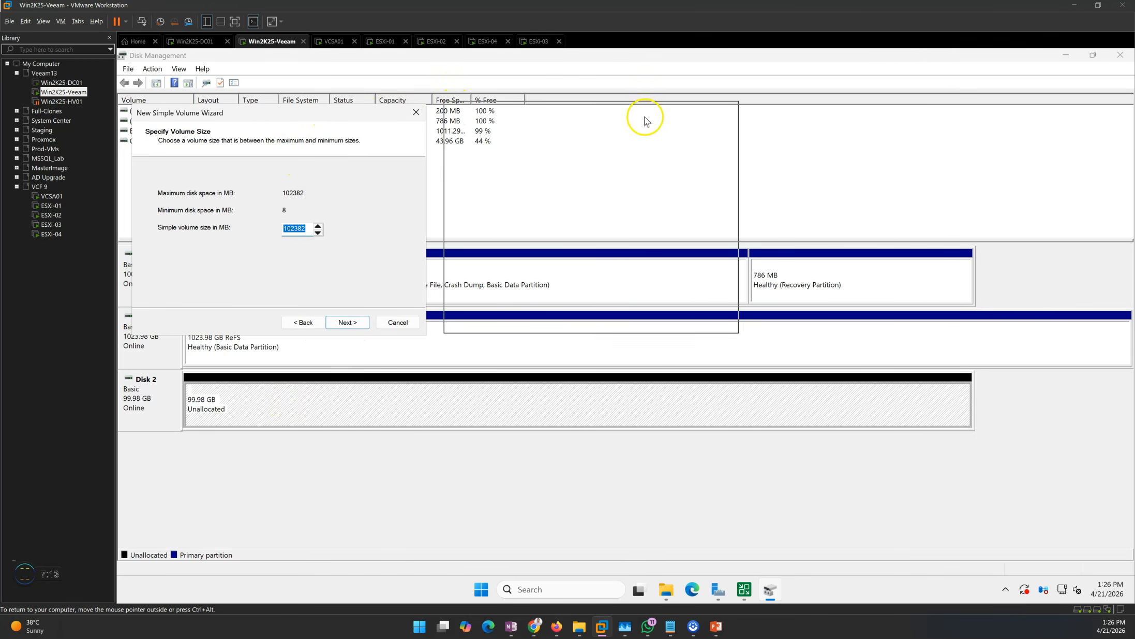
left_click(653, 319)
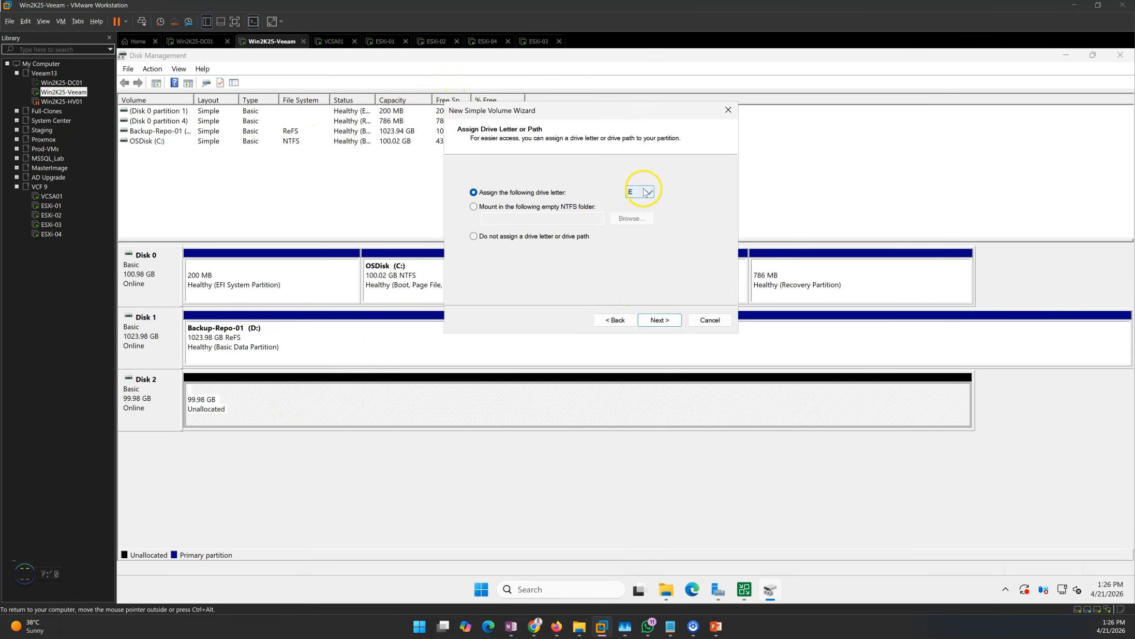
left_click(659, 319)
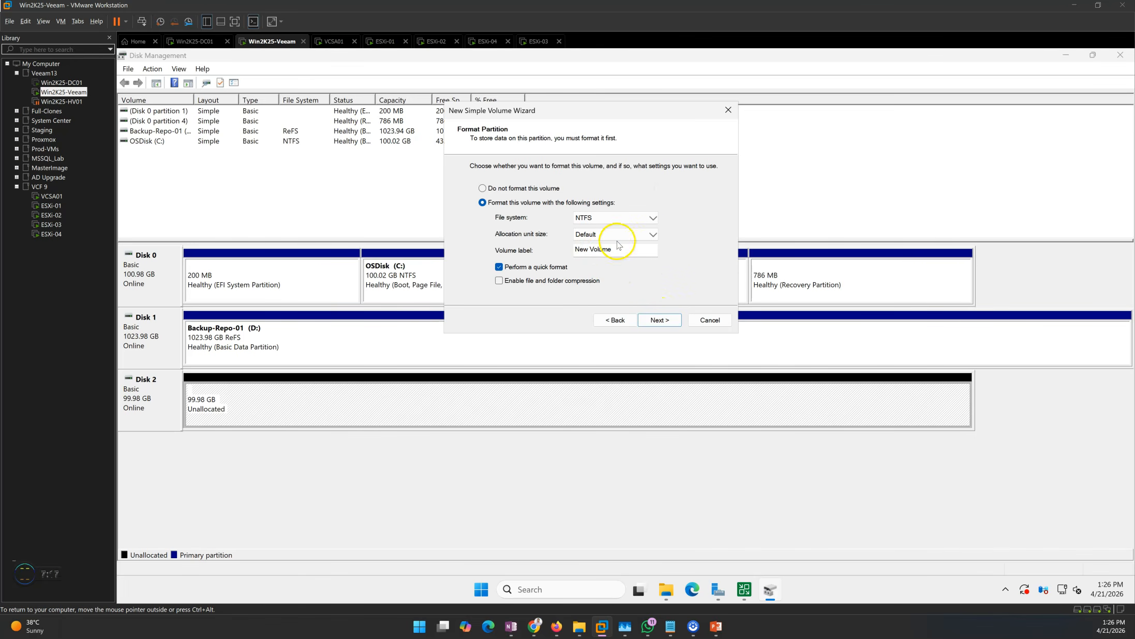
Step: Create the volume with ReFS and quick format, labelled Backup-Repo-02 after the naming of the existing D: drive
left_click(605, 218)
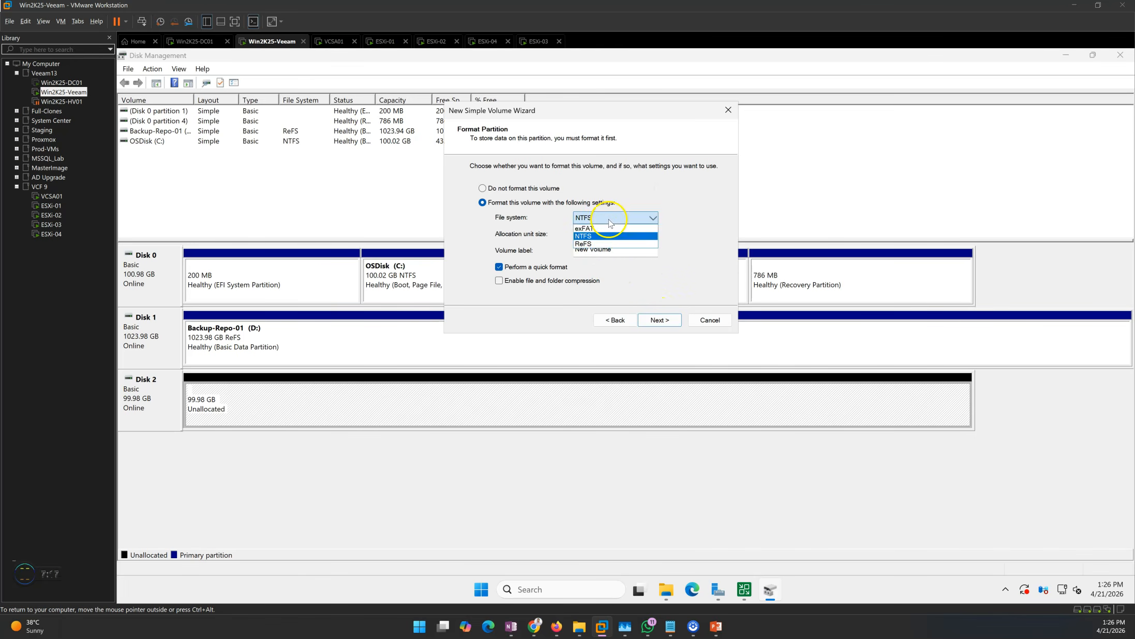
left_click(597, 247)
left_click(666, 589)
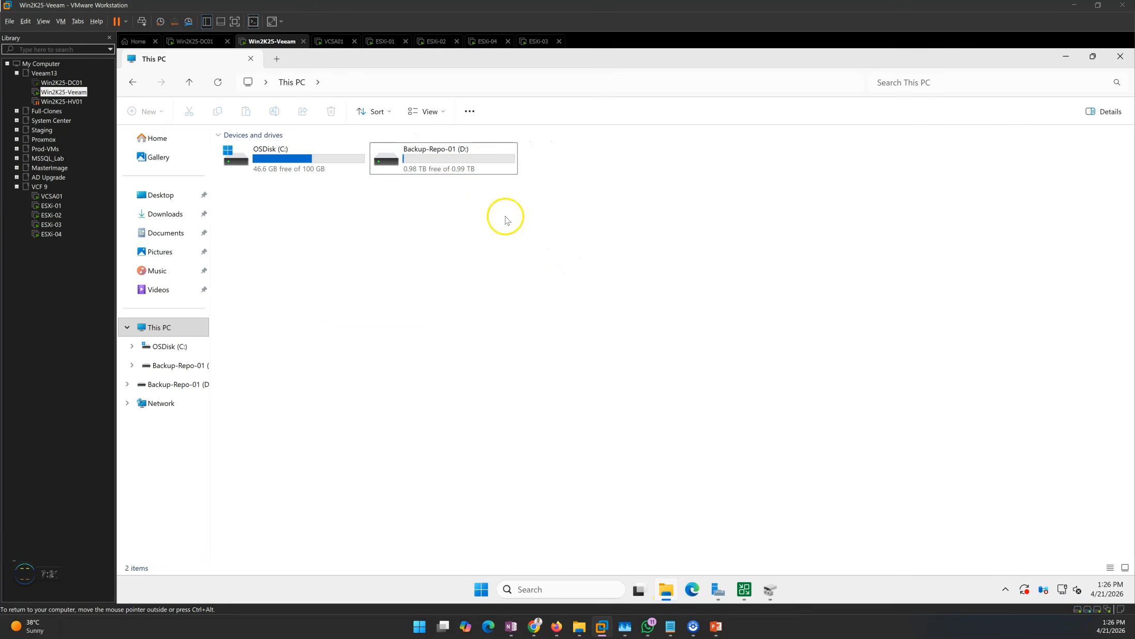
left_click(434, 168)
key("F2")
key("ctrl+c")
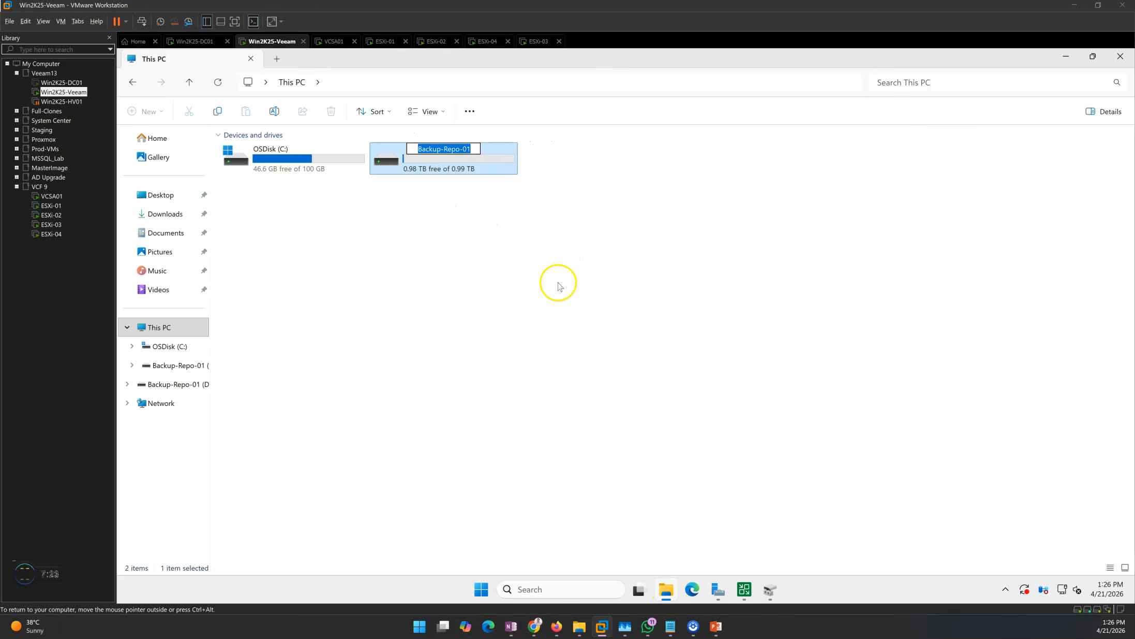
key("Escape")
left_click(666, 589)
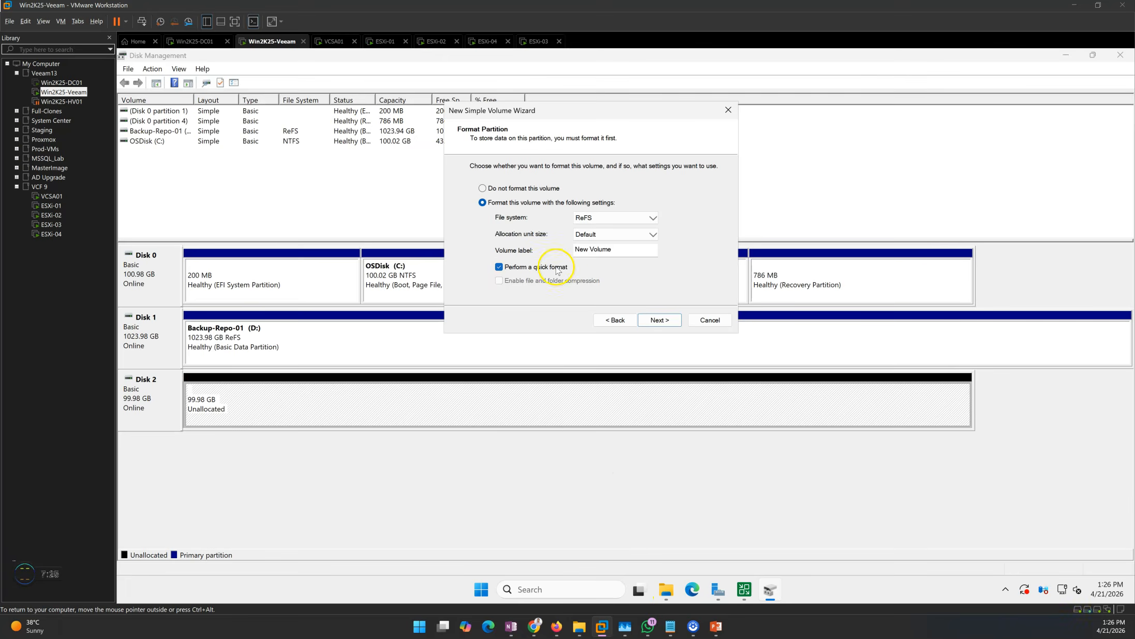
left_click_drag(613, 251, 565, 249)
key("ctrl+v")
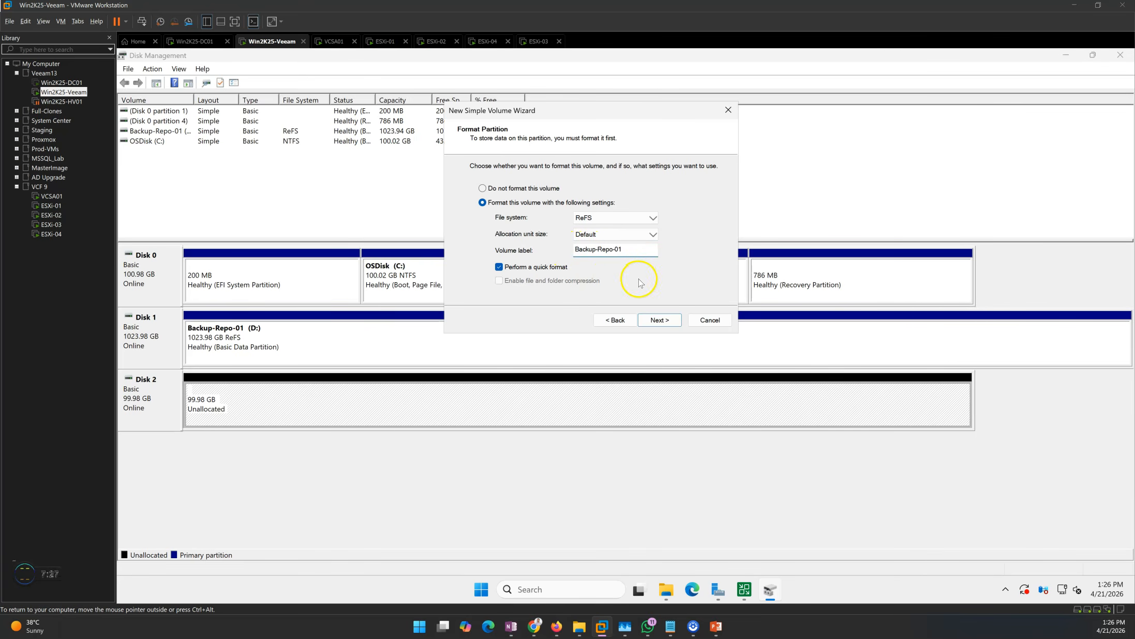
left_click(669, 322)
left_click(660, 320)
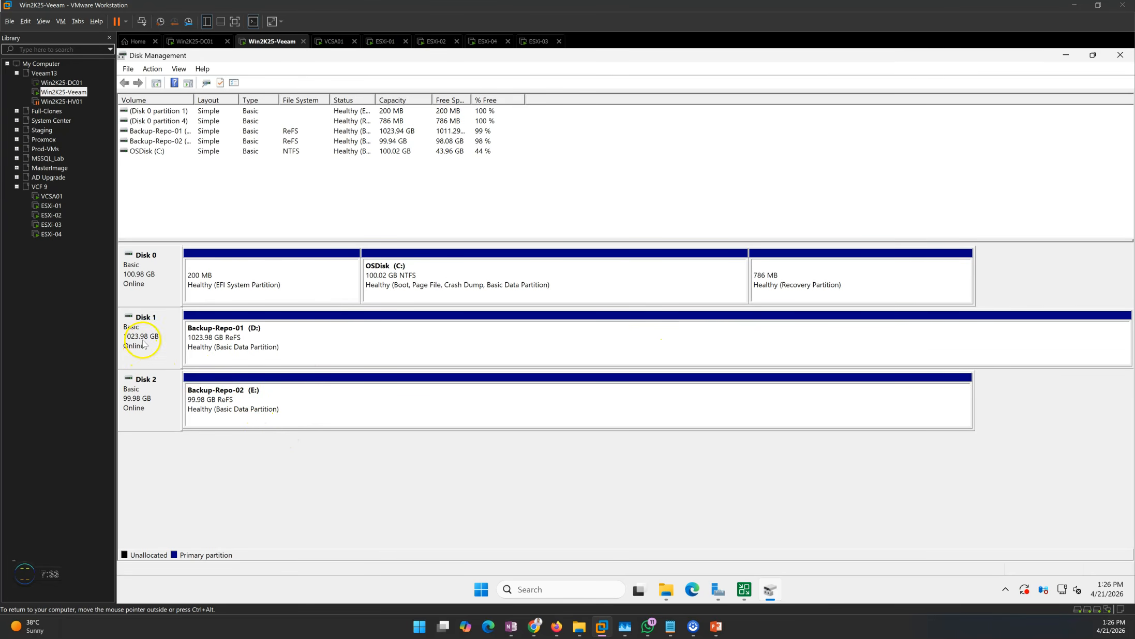
Step: Check the volumes on Disk 1 and Disk 2, and return to the backup repository list in Veeam
left_click(307, 341)
left_click(153, 398)
left_click(744, 589)
left_click(545, 299)
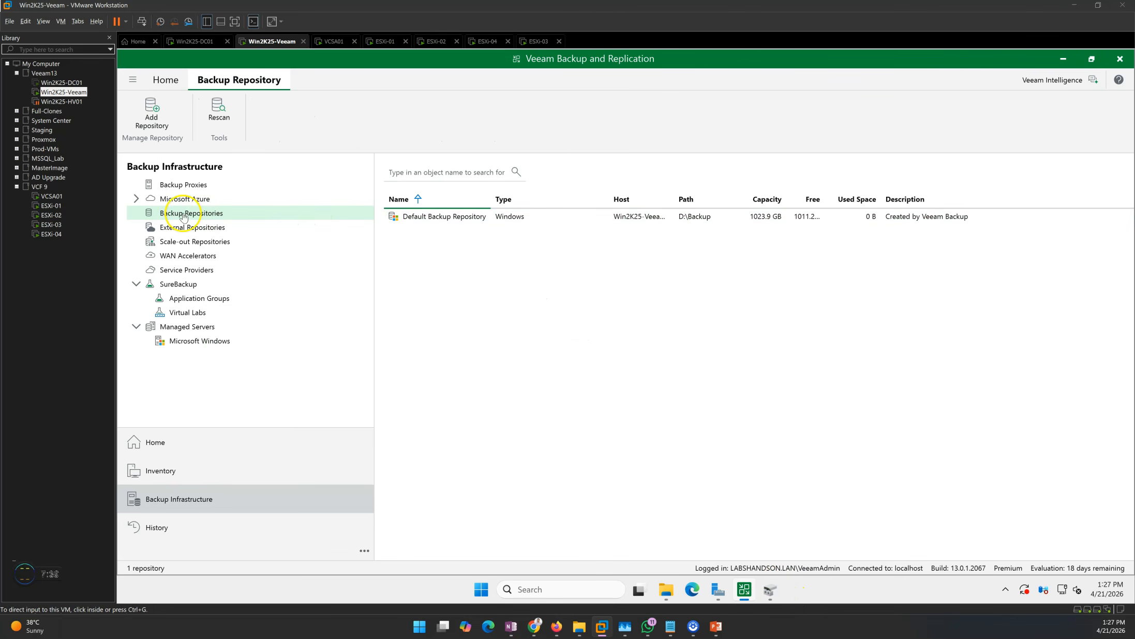
Step: Look at the new repository wizard for Veeam Data Cloud Vault and close it without adding anything
left_click(151, 110)
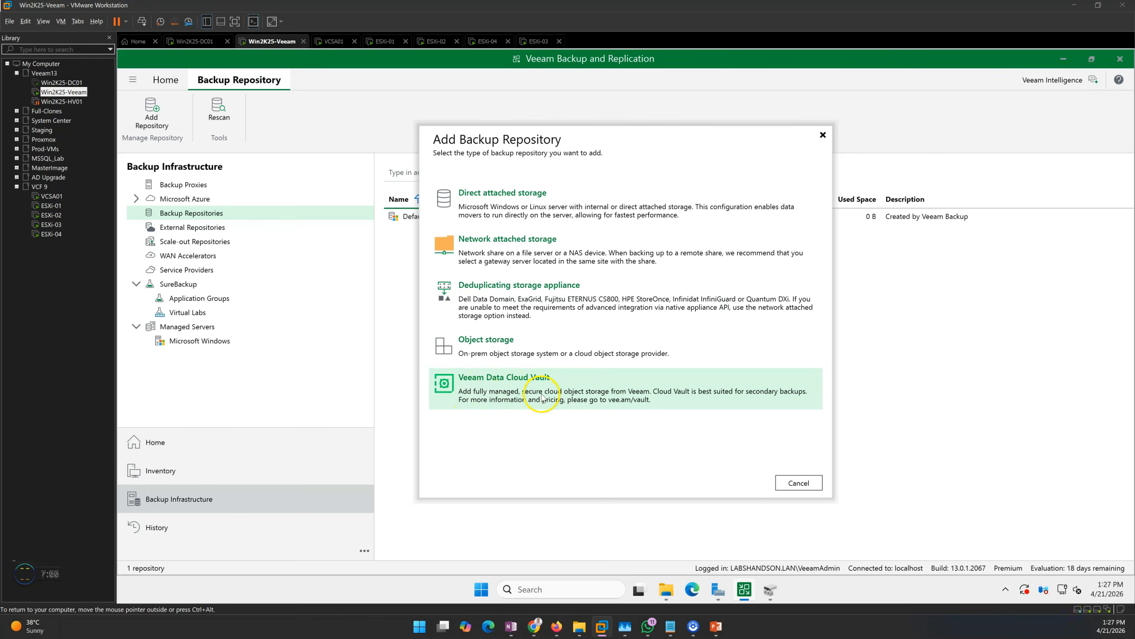
left_click(627, 394)
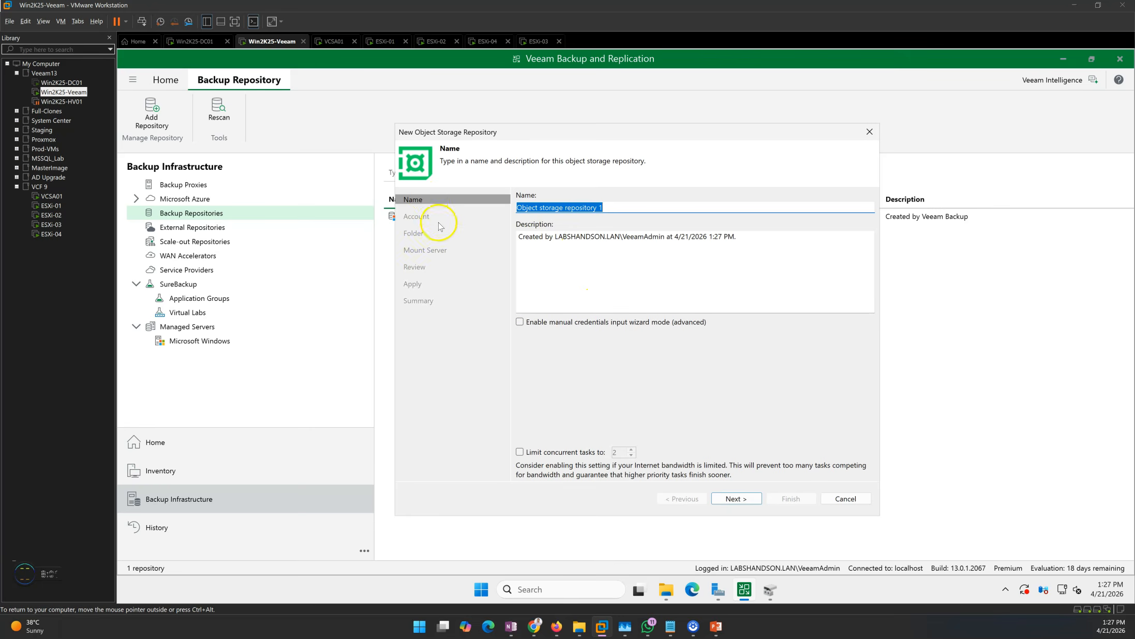
left_click(841, 502)
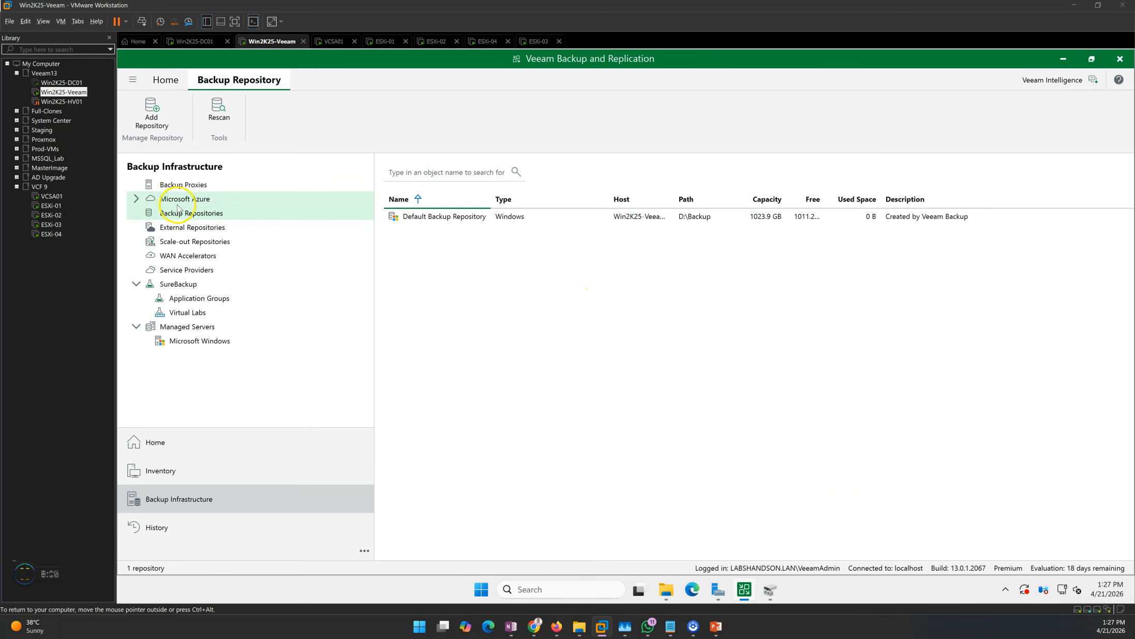
Step: Begin adding a backup repository and examine the object storage, hyperscaler, deduplicating appliance and network attached storage choices
left_click(151, 114)
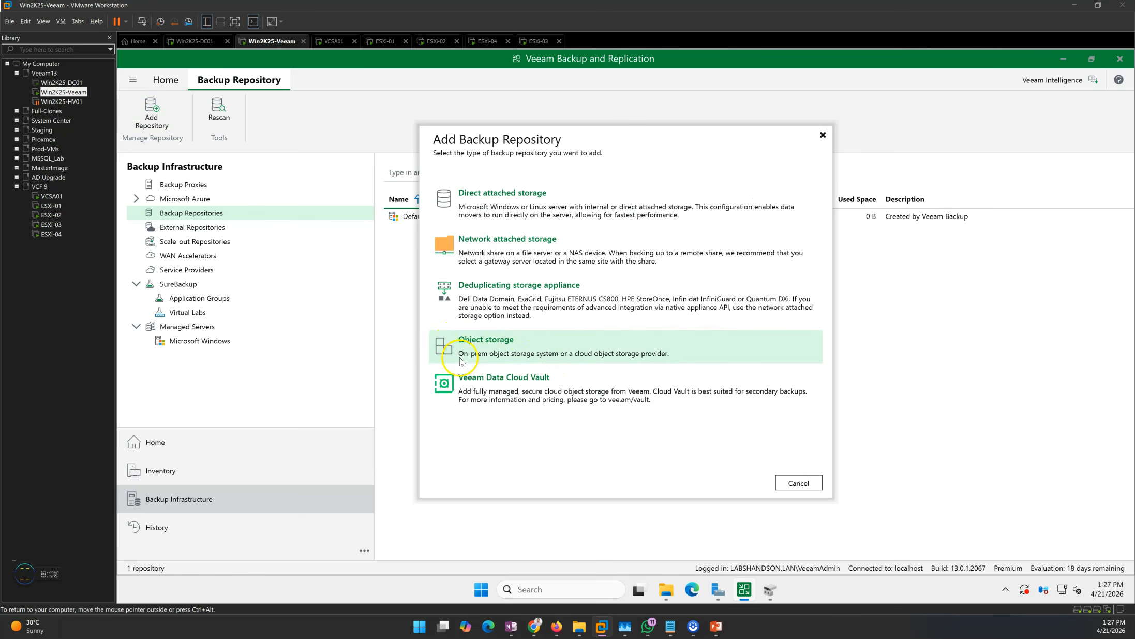
left_click(616, 358)
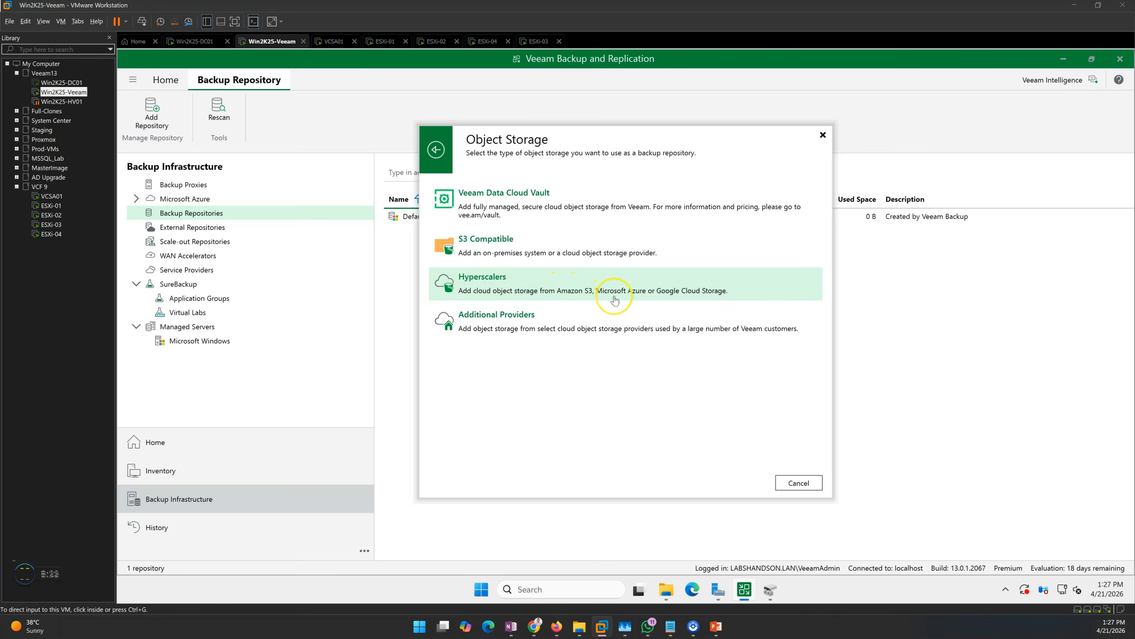
left_click(722, 296)
left_click(436, 154)
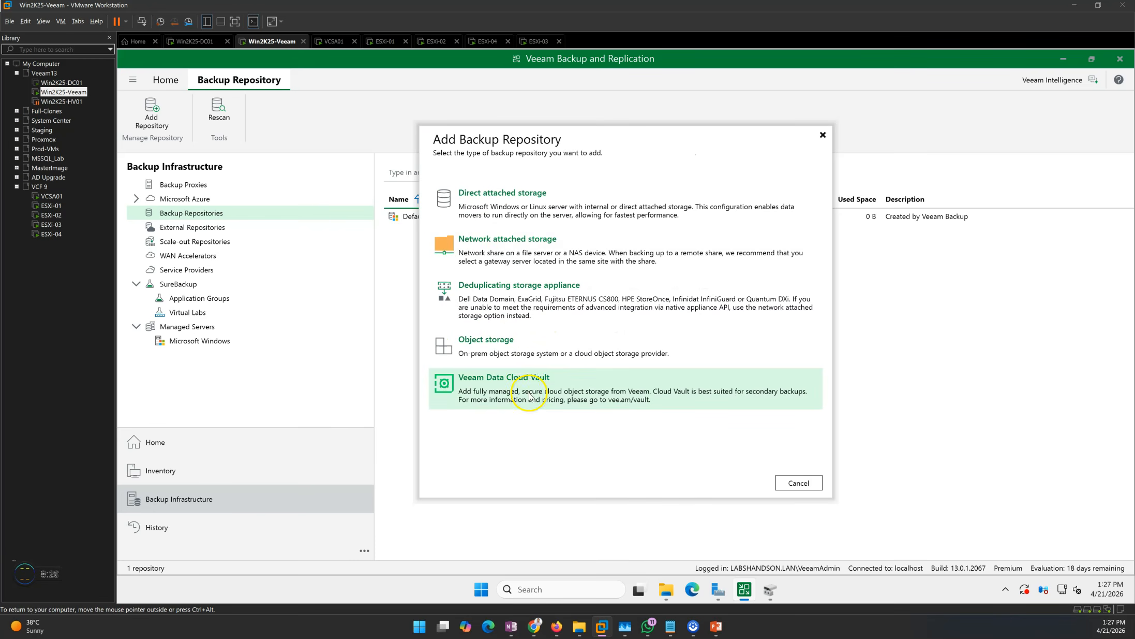
left_click(567, 303)
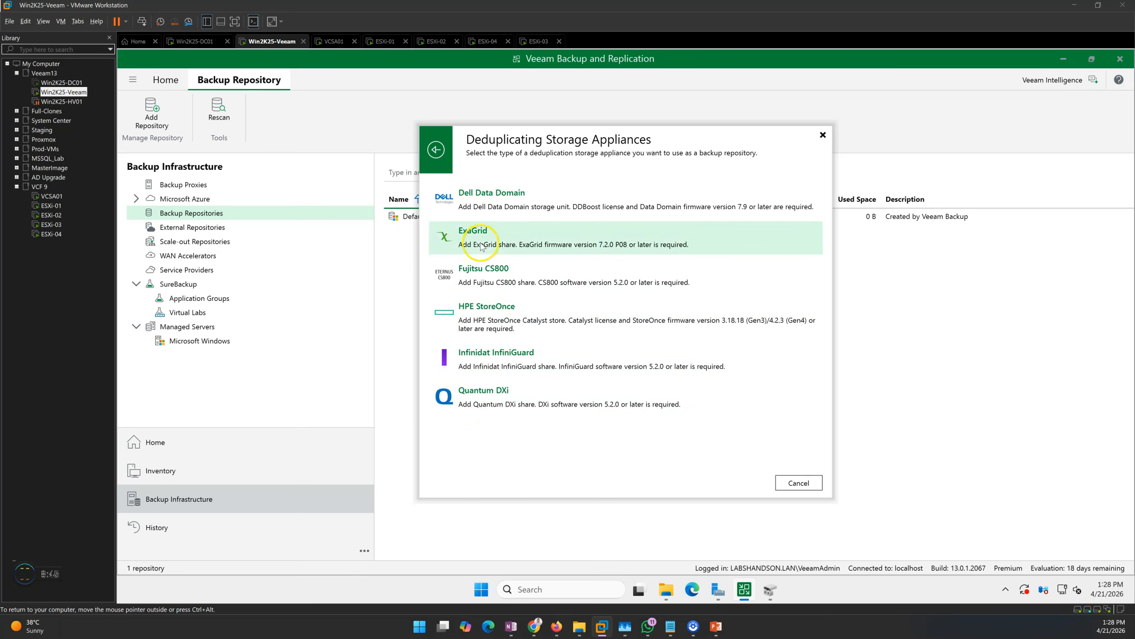
left_click(437, 150)
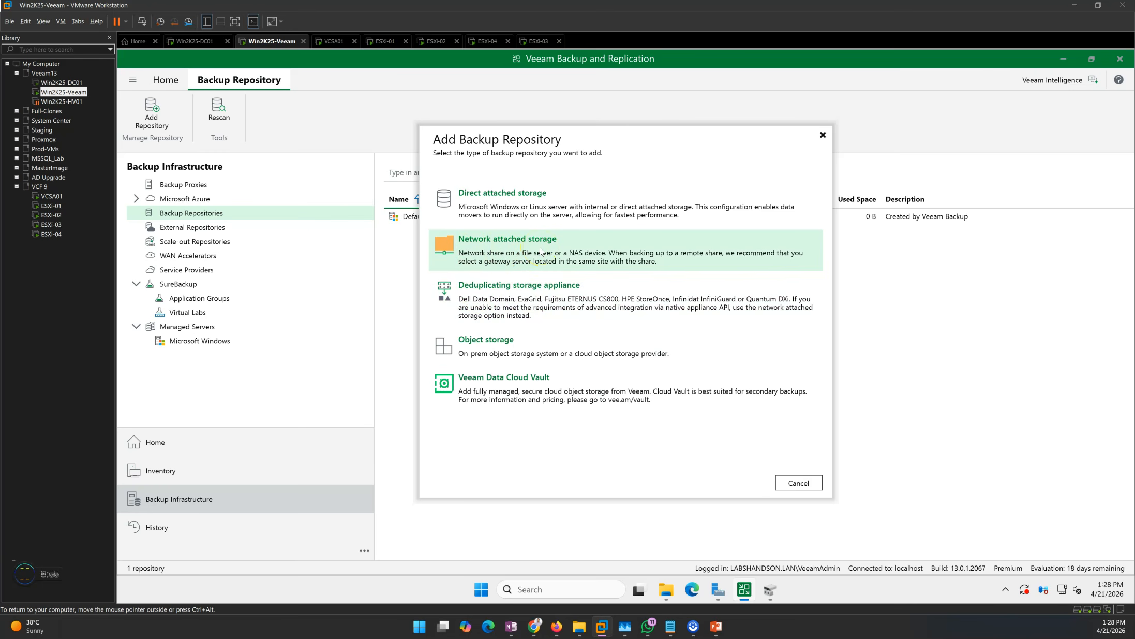
left_click(539, 252)
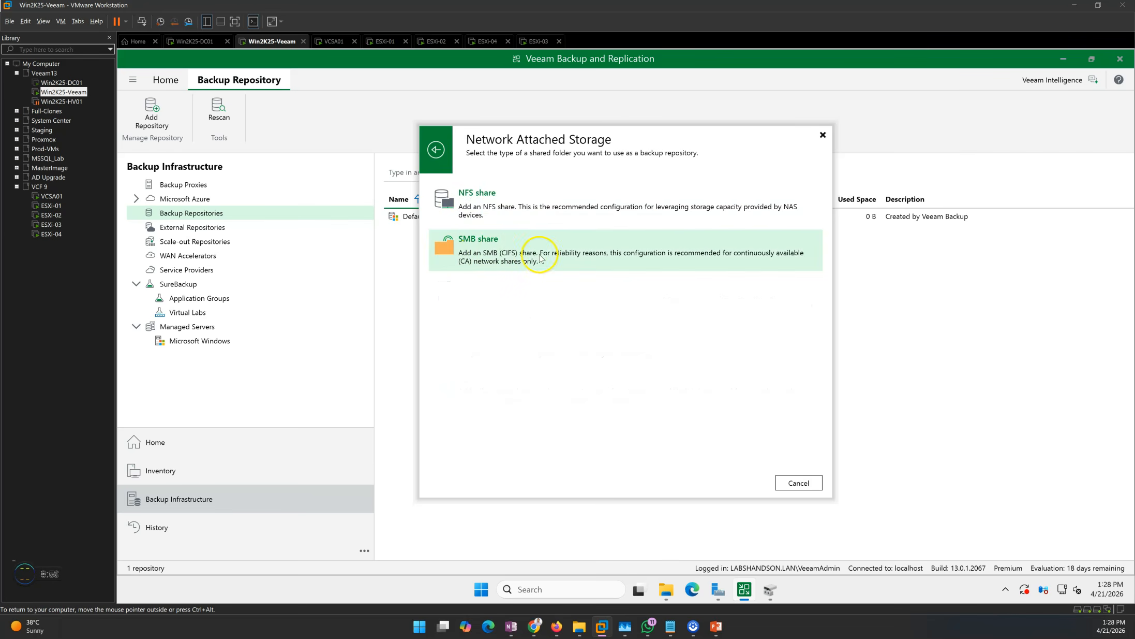
left_click(436, 151)
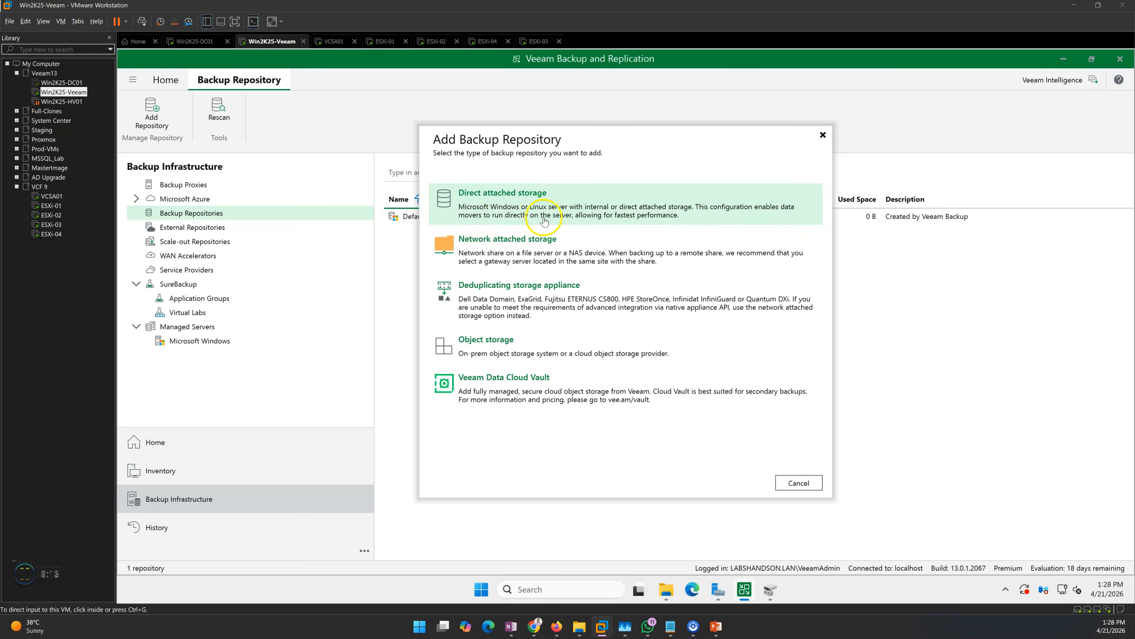
Step: Choose direct attached storage on Microsoft Windows and name the new repository Backup-Repo-02
left_click(601, 211)
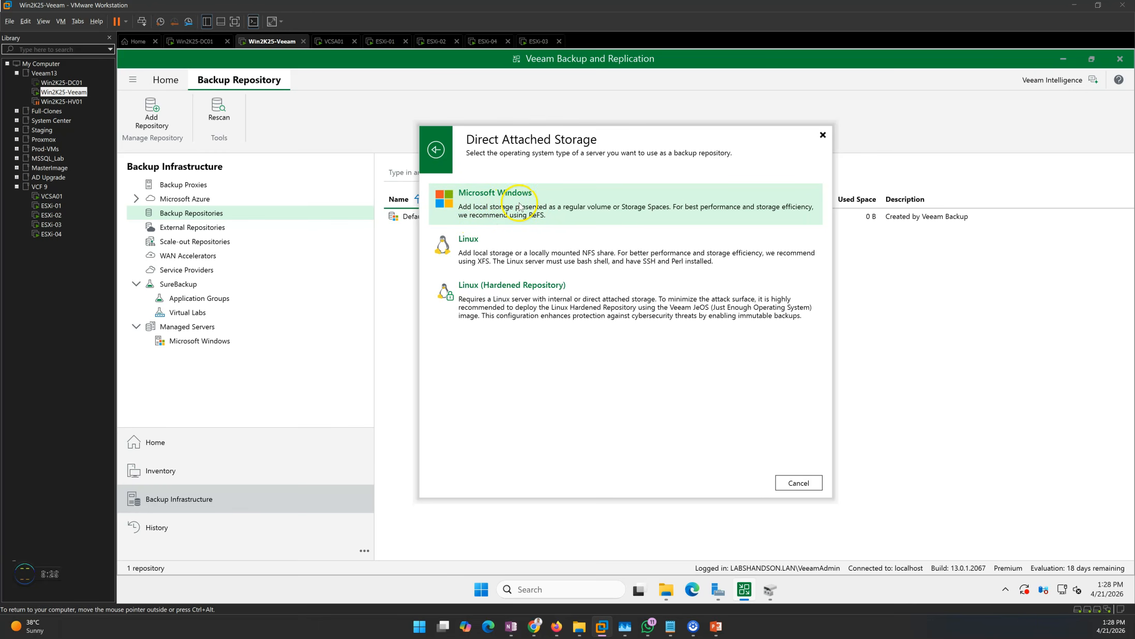
left_click(539, 212)
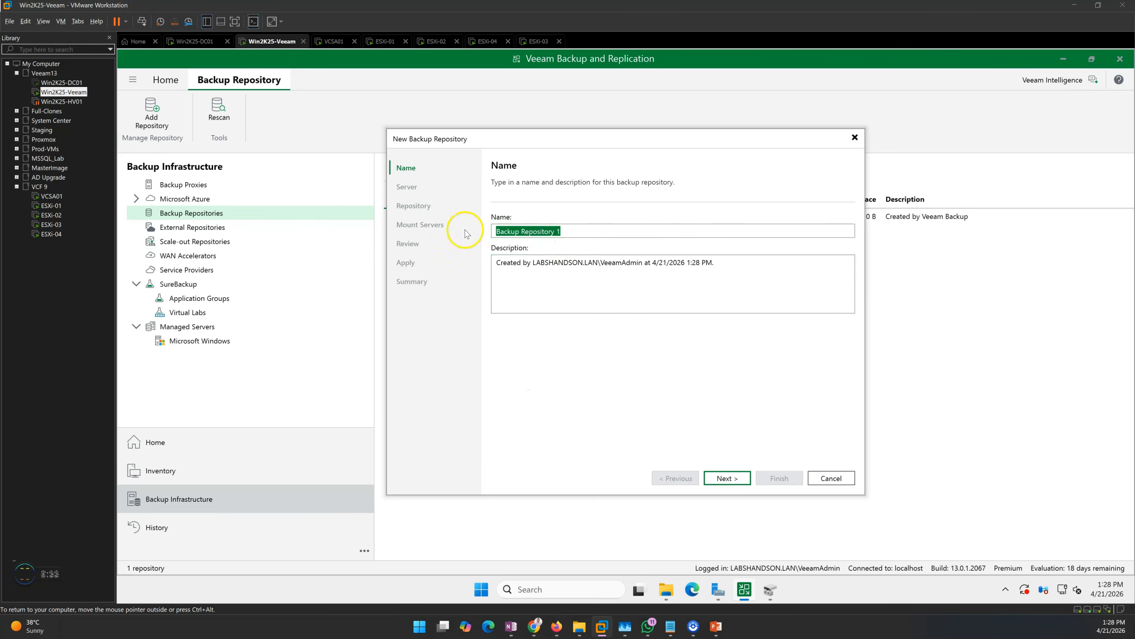
left_click(668, 593)
left_click(582, 164)
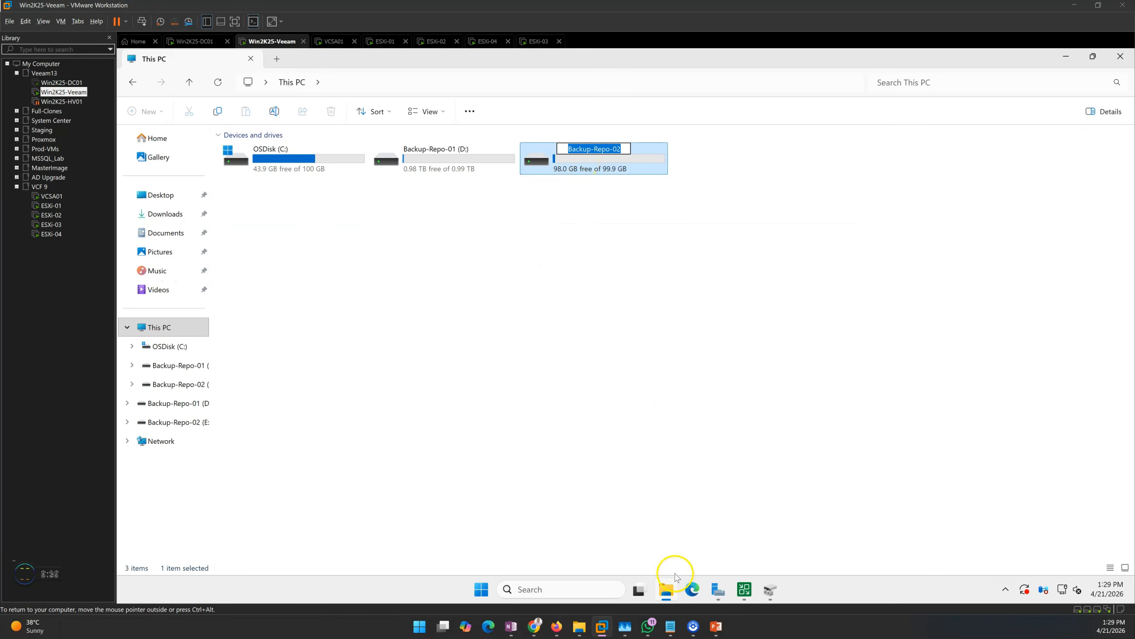
left_click(666, 592)
type("Backup-Repo-02")
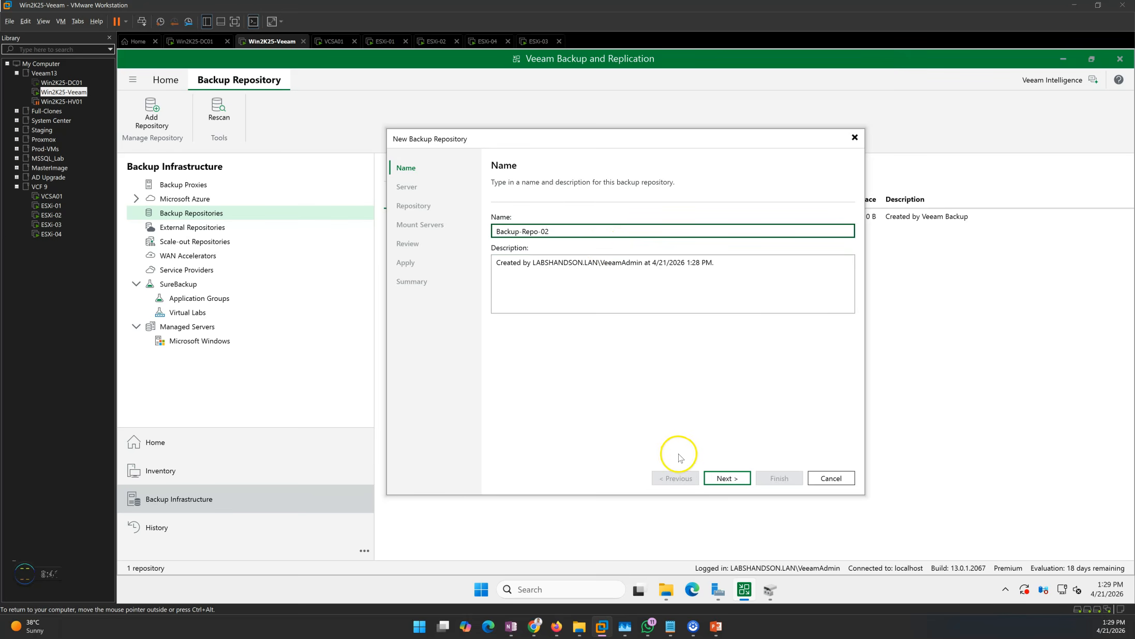
left_click(726, 478)
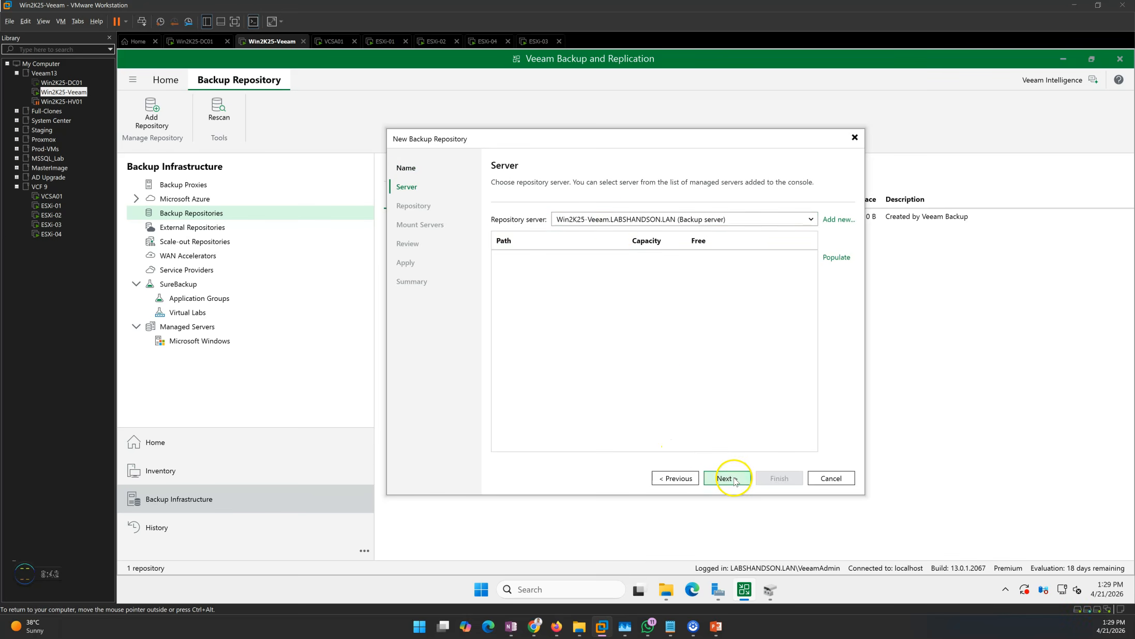
Step: Select the backup server Win2K25-Veeam.LABSHANDSON.LAN as the repository server
left_click(607, 220)
left_click(616, 233)
left_click(726, 478)
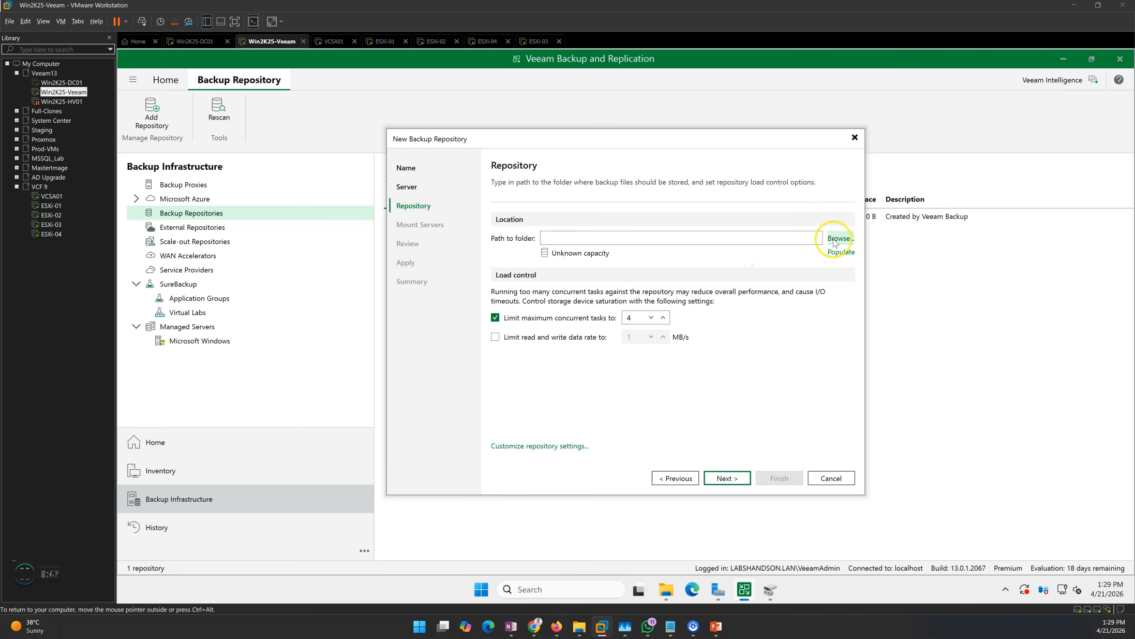
Step: Set the repository's folder path to E:\ and populate its capacity information
left_click(834, 241)
left_click(577, 239)
left_click(671, 459)
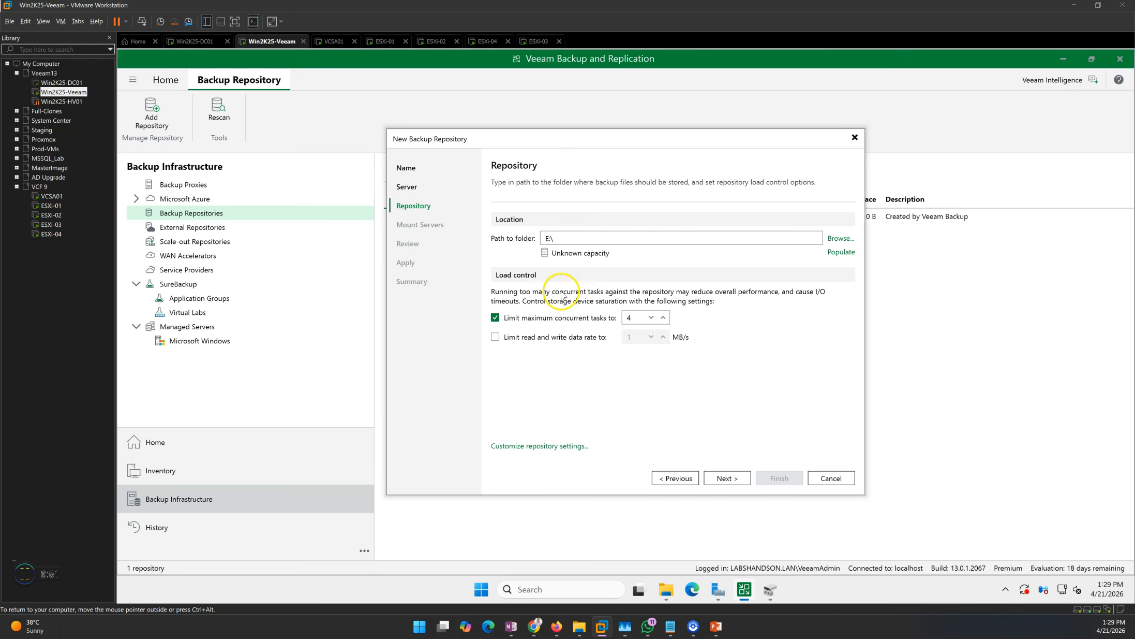
left_click(839, 252)
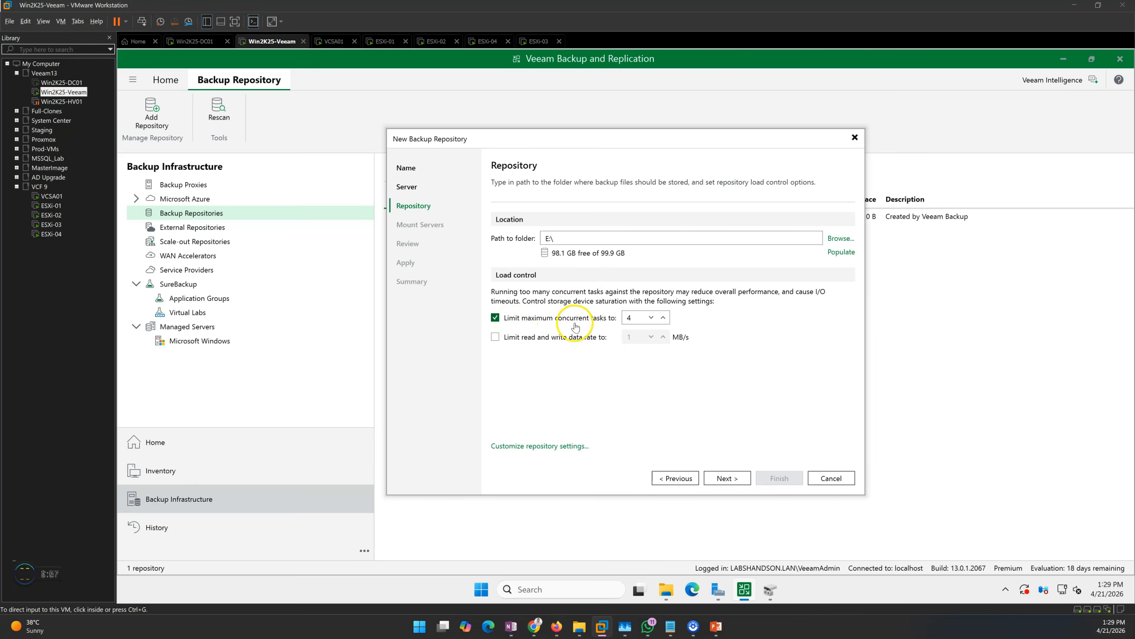
Step: Limit the repository's maximum concurrent tasks to 2 and leave the read and write data rate unlimited
left_click(652, 321)
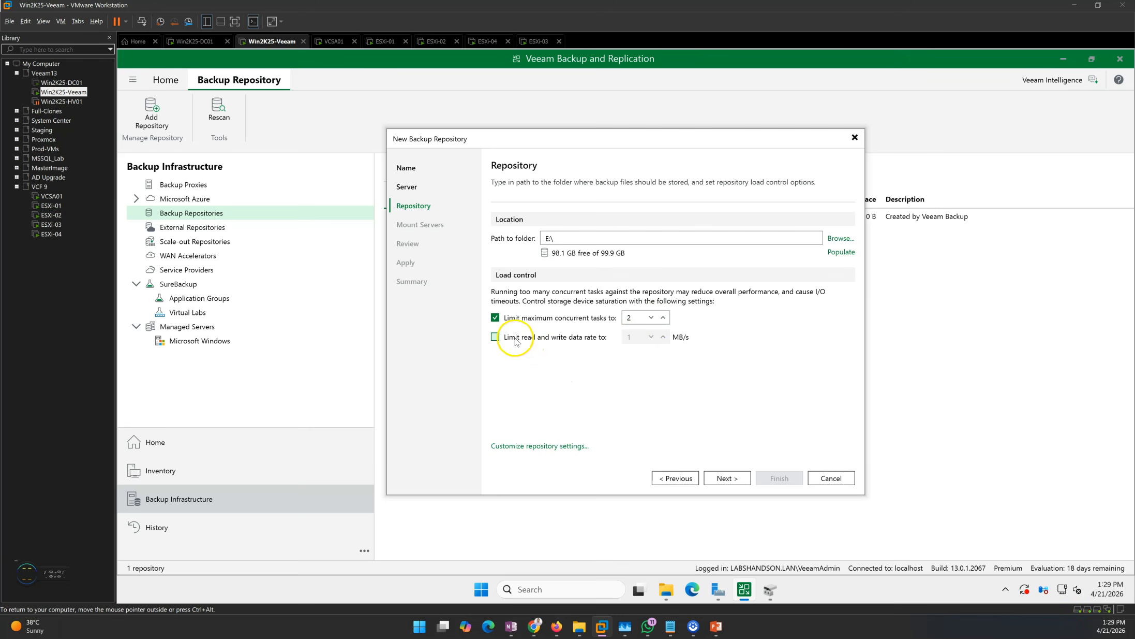
left_click(495, 337)
left_click(496, 336)
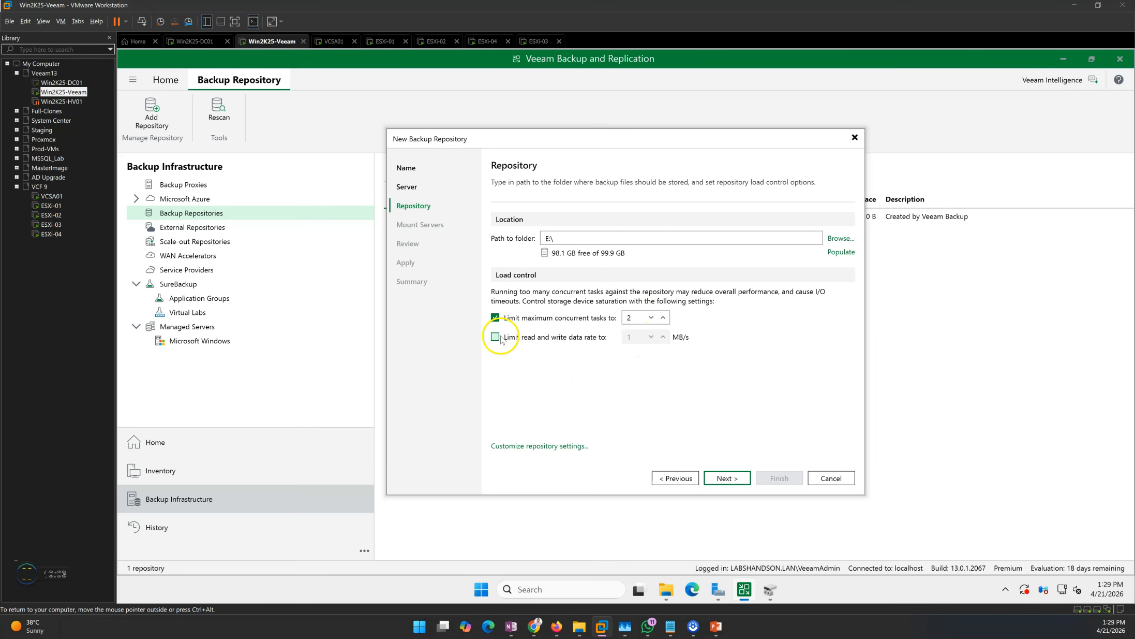
Step: Try to continue past the repository settings, review the cluster size recommendation, decline to proceed and switch to Disk Management
left_click(724, 478)
left_click_drag(572, 300, 734, 300)
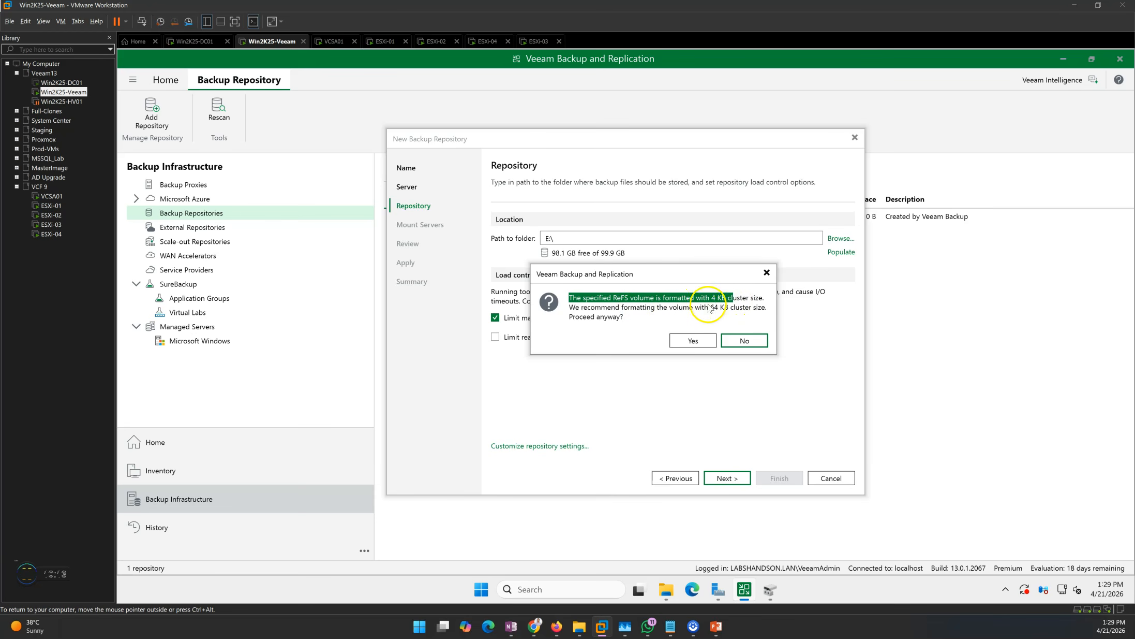
left_click(619, 296)
left_click_drag(601, 295, 759, 298)
left_click(632, 305)
left_click_drag(568, 308, 649, 315)
left_click(711, 318)
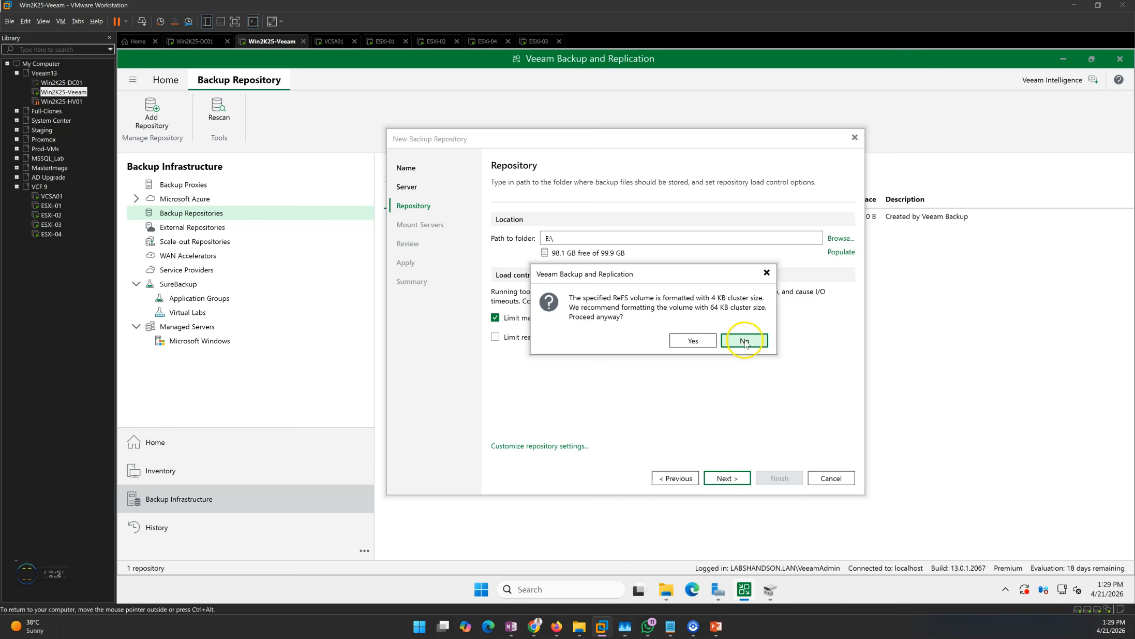
left_click(744, 341)
left_click(770, 590)
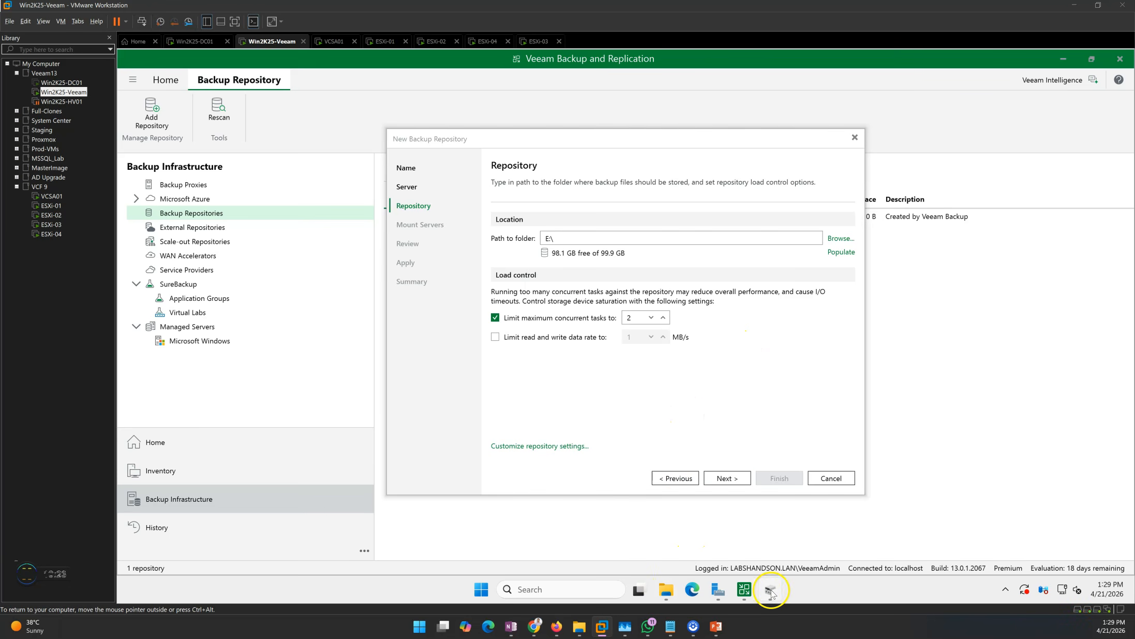
right_click(247, 396)
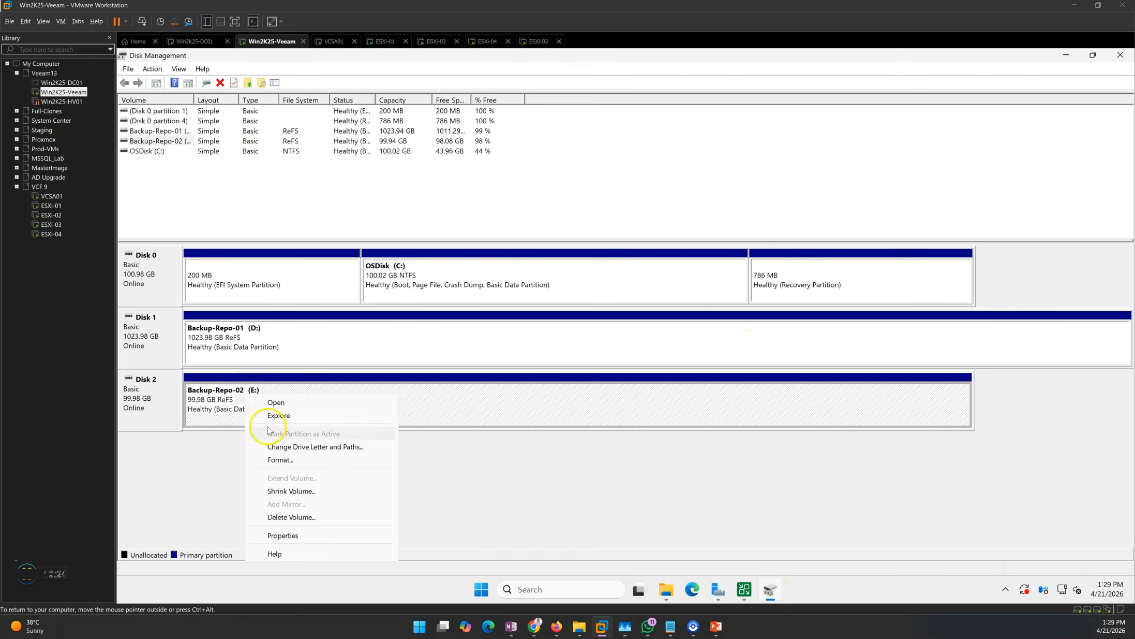
left_click(290, 449)
left_click(662, 374)
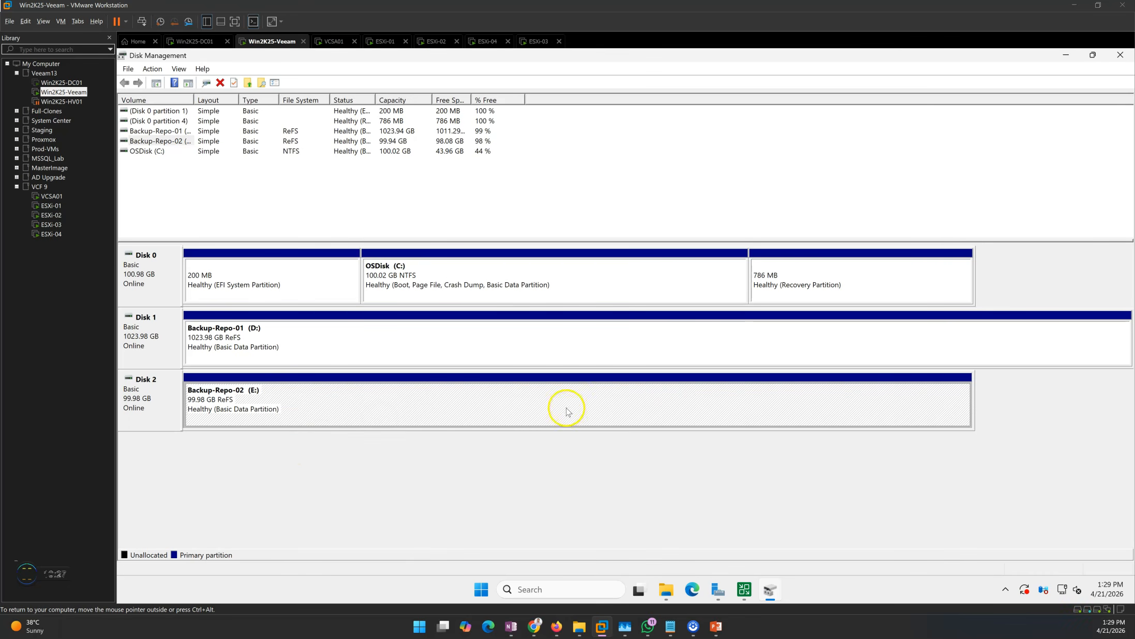
Step: Quick-format the Backup-Repo-02 (E:) volume as ReFS with a 64K allocation unit size
right_click(255, 402)
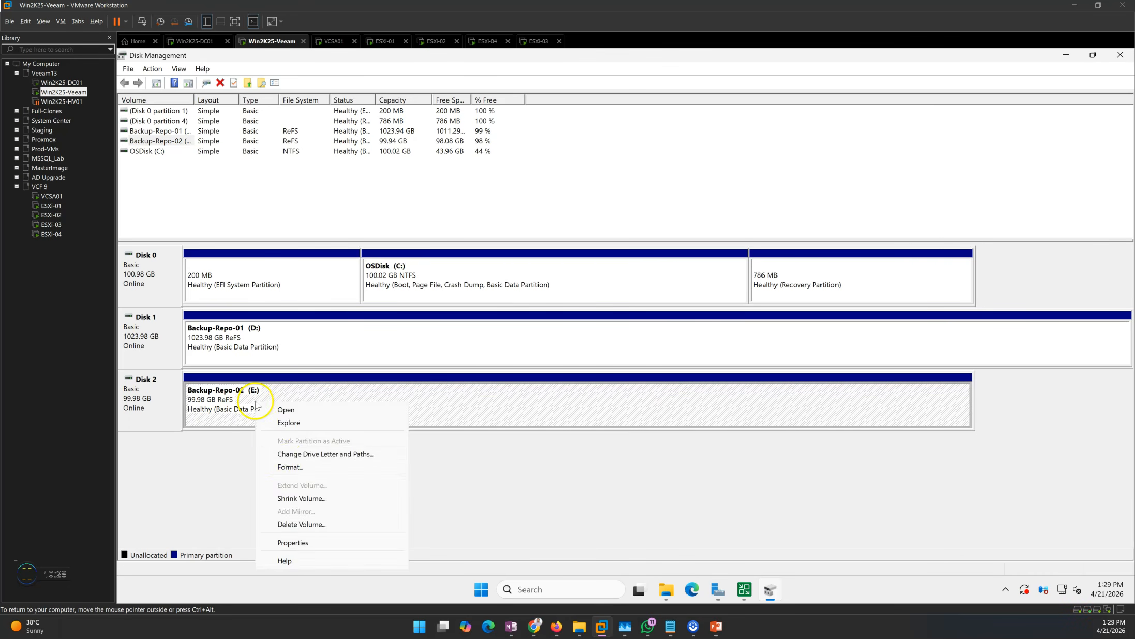
left_click(287, 467)
left_click(630, 288)
left_click(630, 292)
left_click(634, 304)
left_click(627, 333)
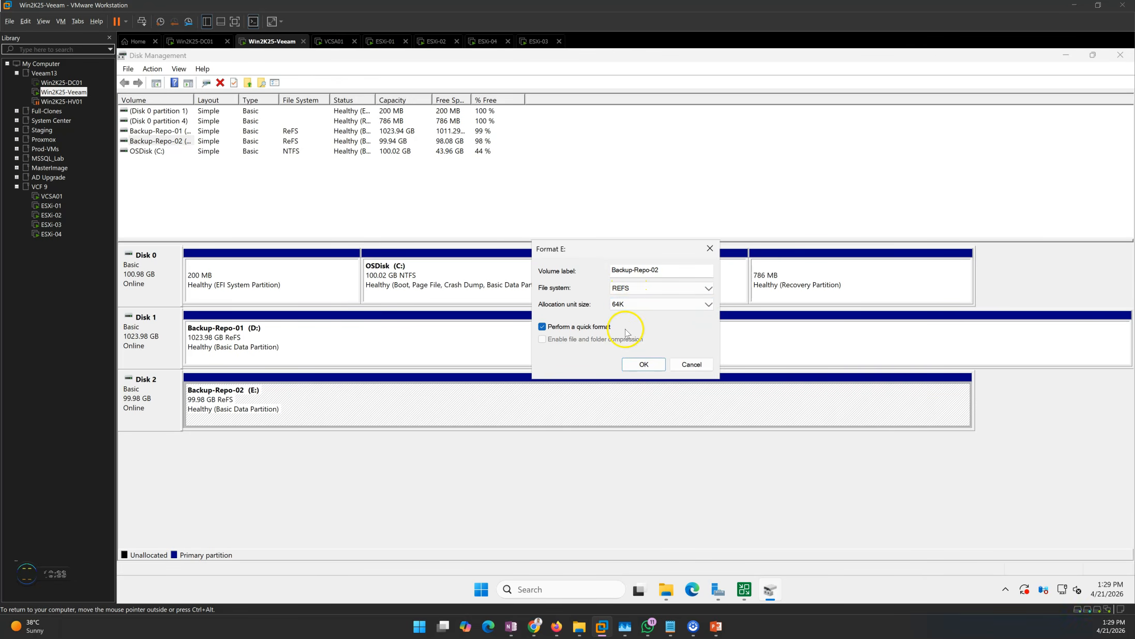
left_click(643, 365)
left_click(667, 409)
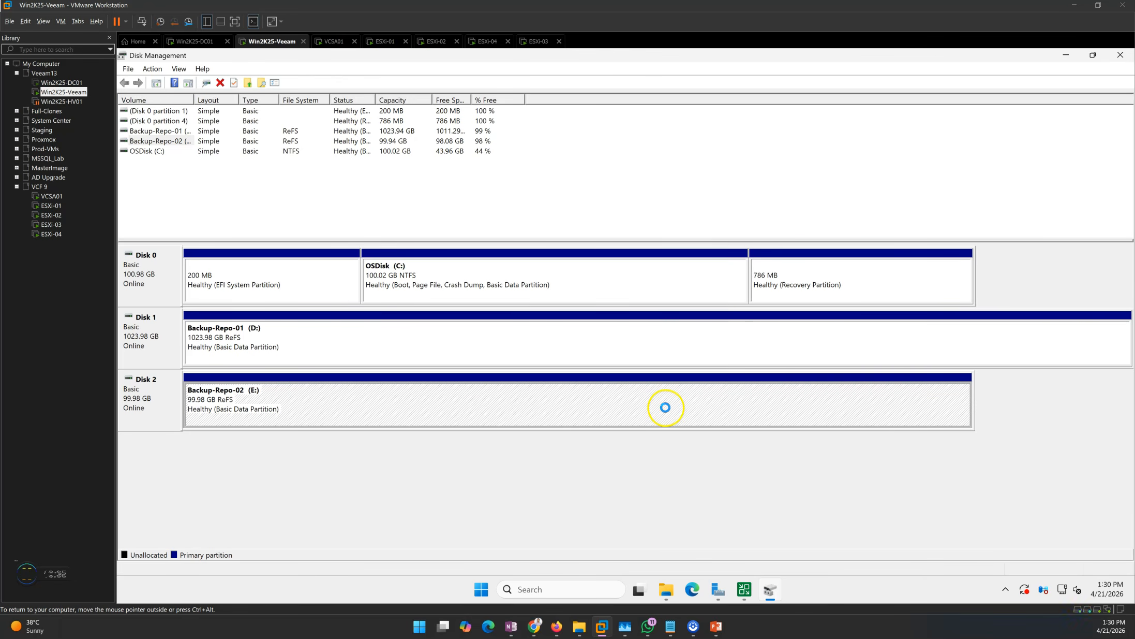
Step: Return to the Veeam repository wizard and use Win2K25-Veeam.LABSHANDSON.LAN as the Windows mount server, with no Linux mount server
left_click(769, 591)
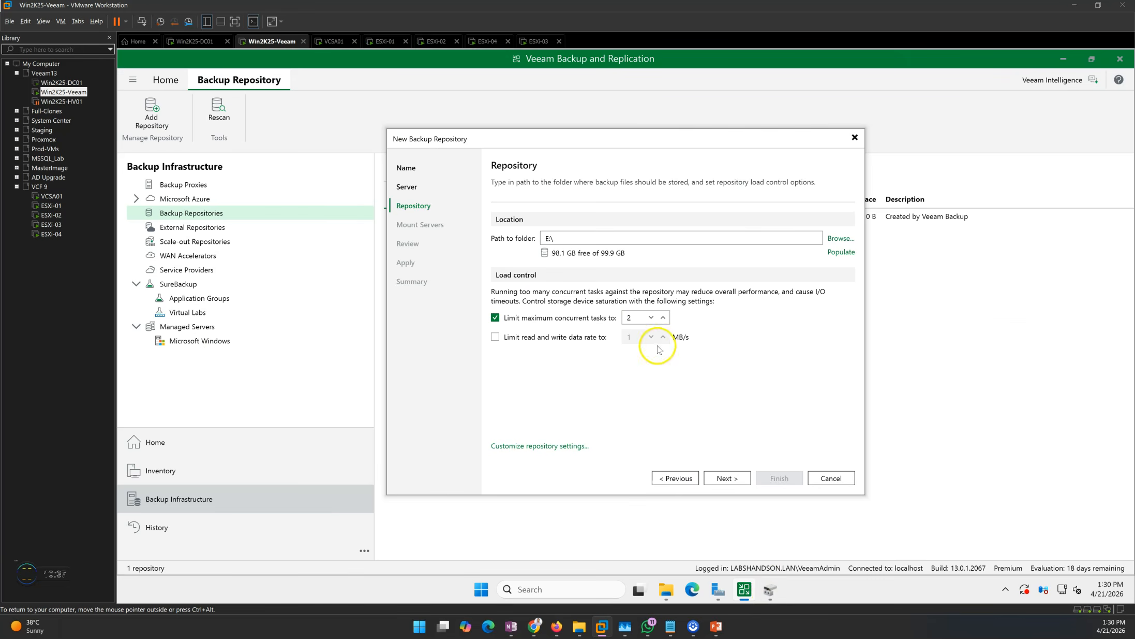
left_click(727, 478)
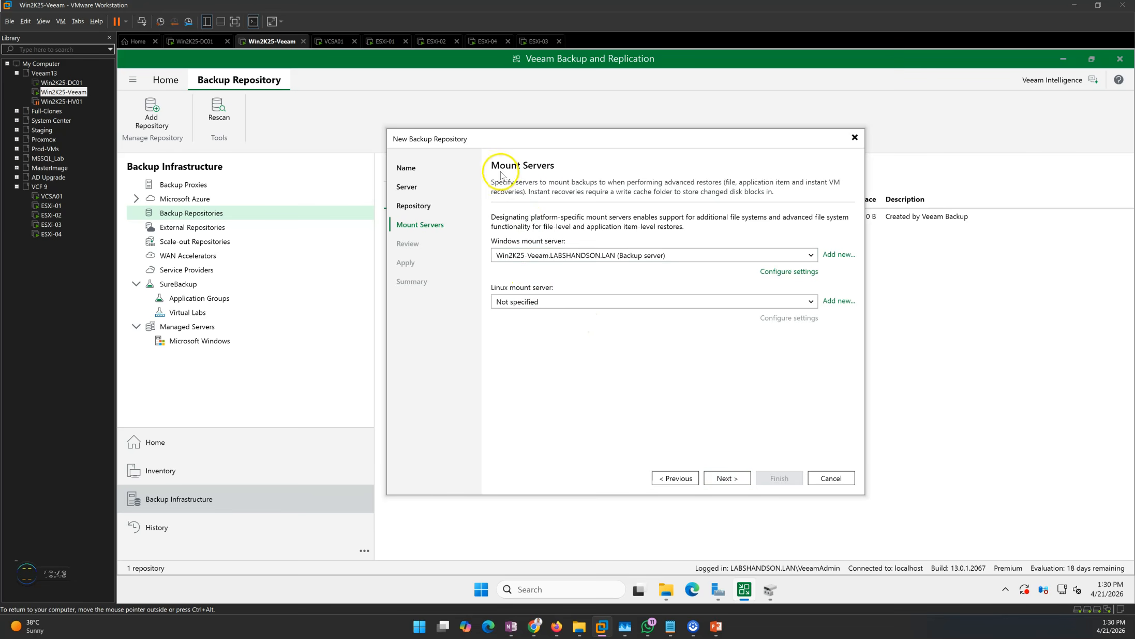
left_click(545, 255)
left_click(547, 267)
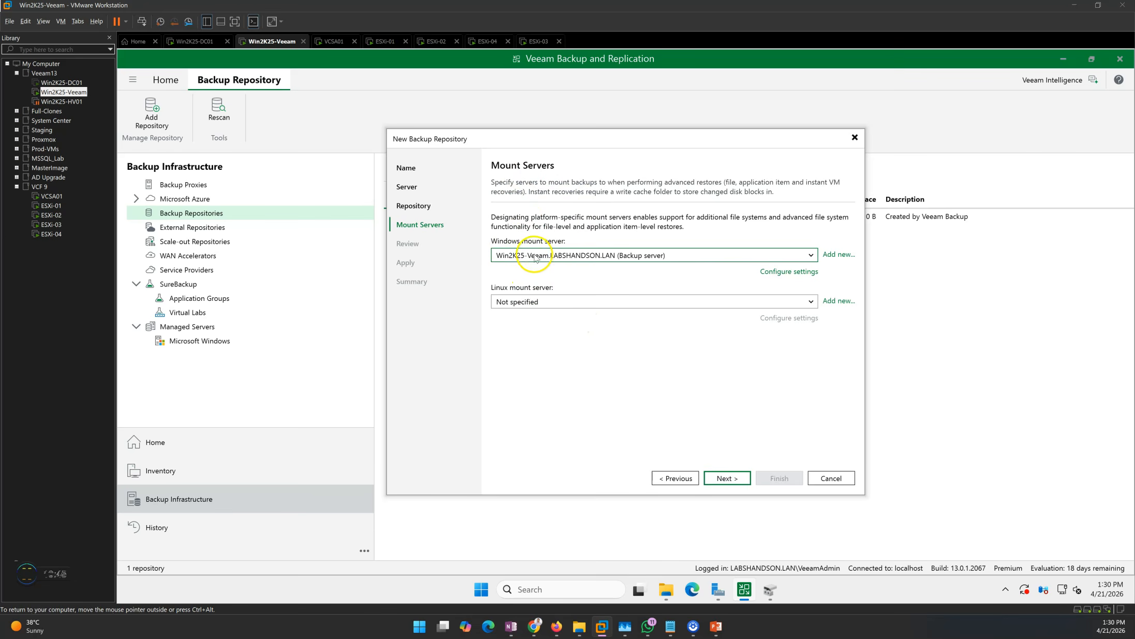
left_click(736, 485)
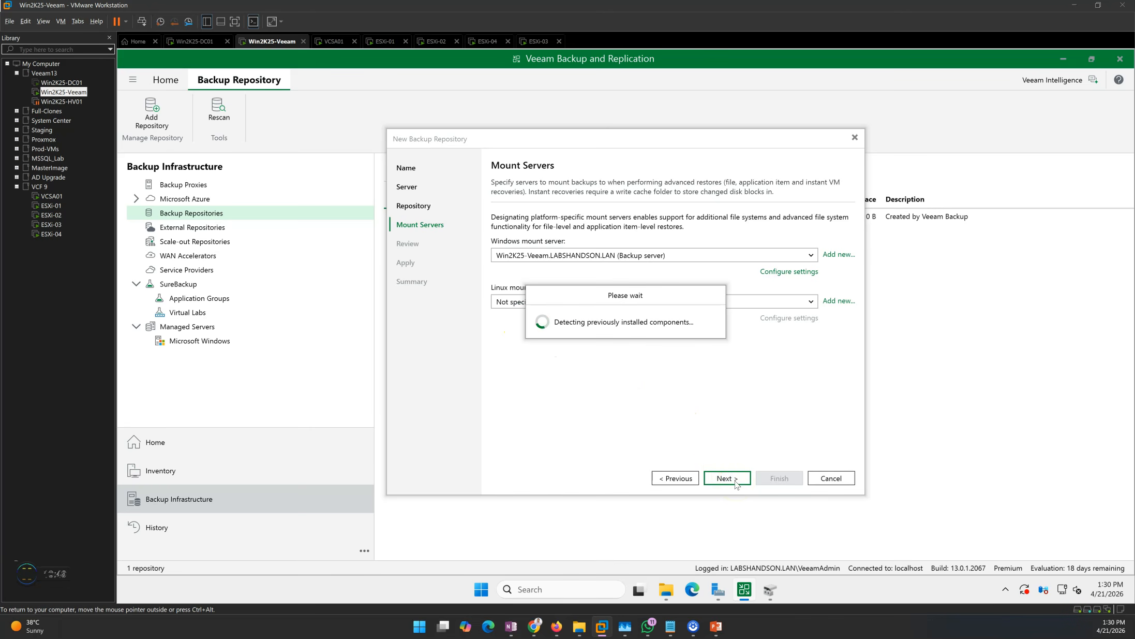
Step: Review the components to be processed for the repository, apply the configuration and follow its progress
left_click_drag(580, 296, 607, 363)
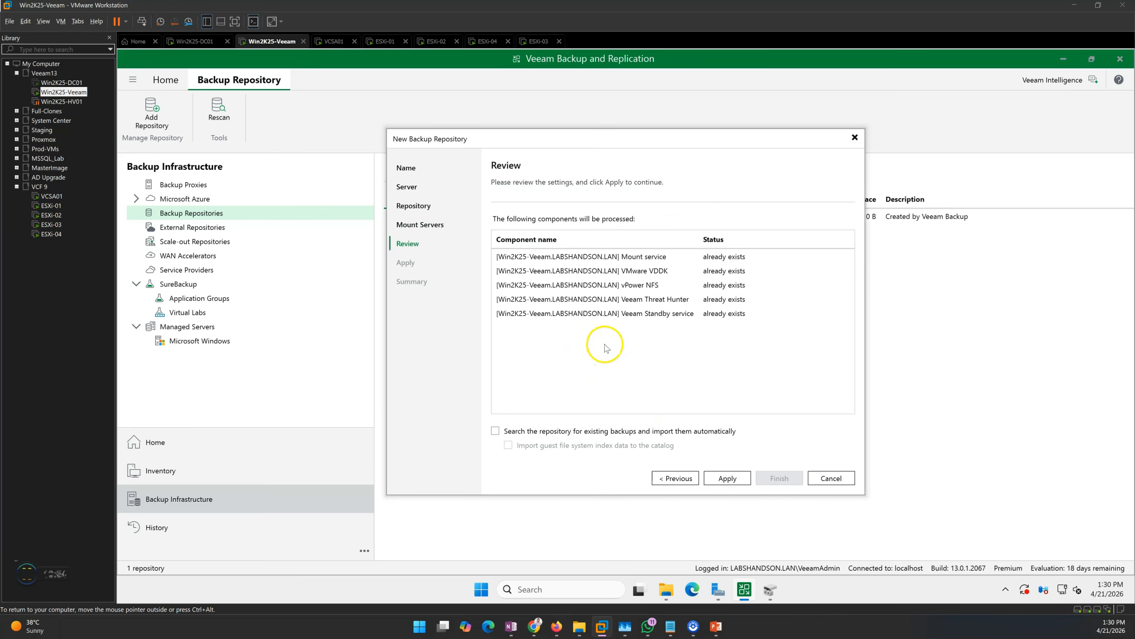
left_click(564, 256)
left_click(664, 272)
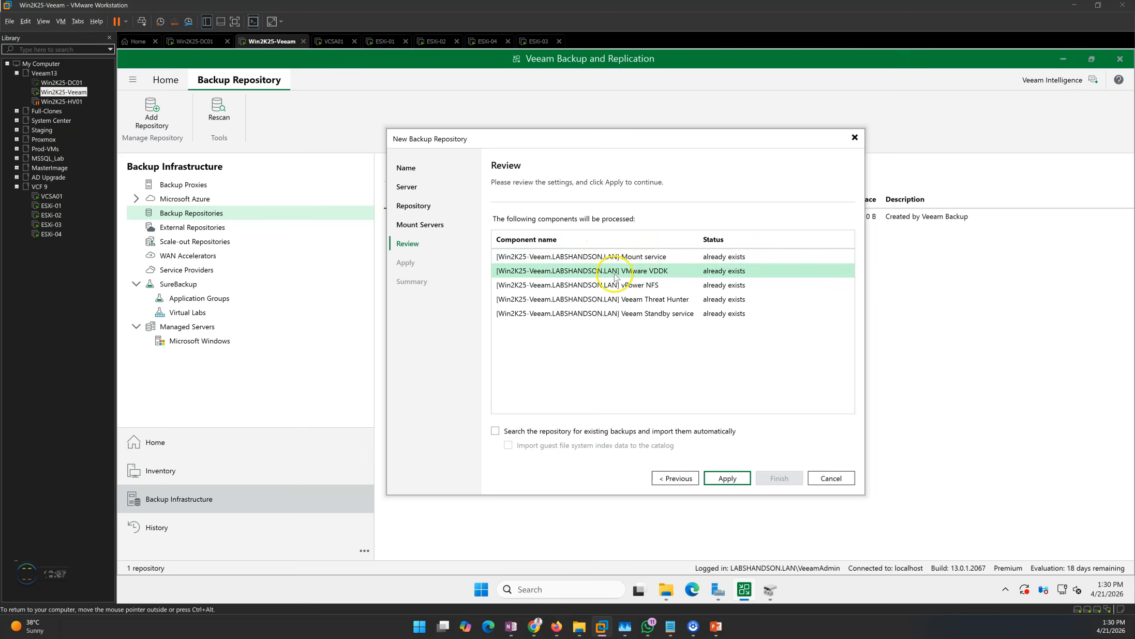
left_click(643, 289)
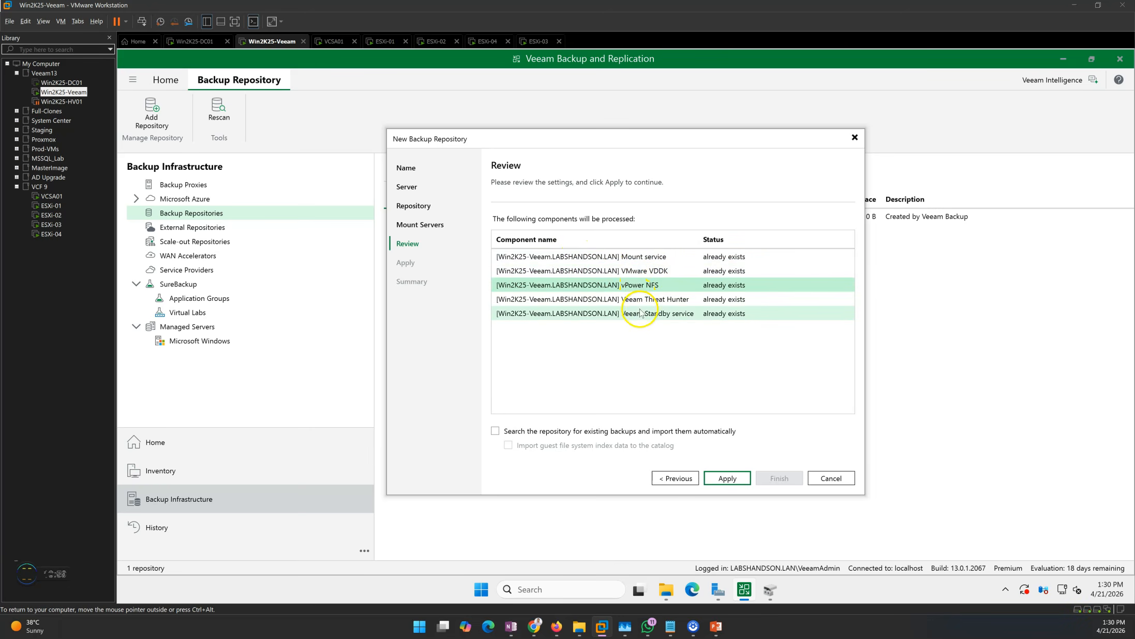
left_click(642, 300)
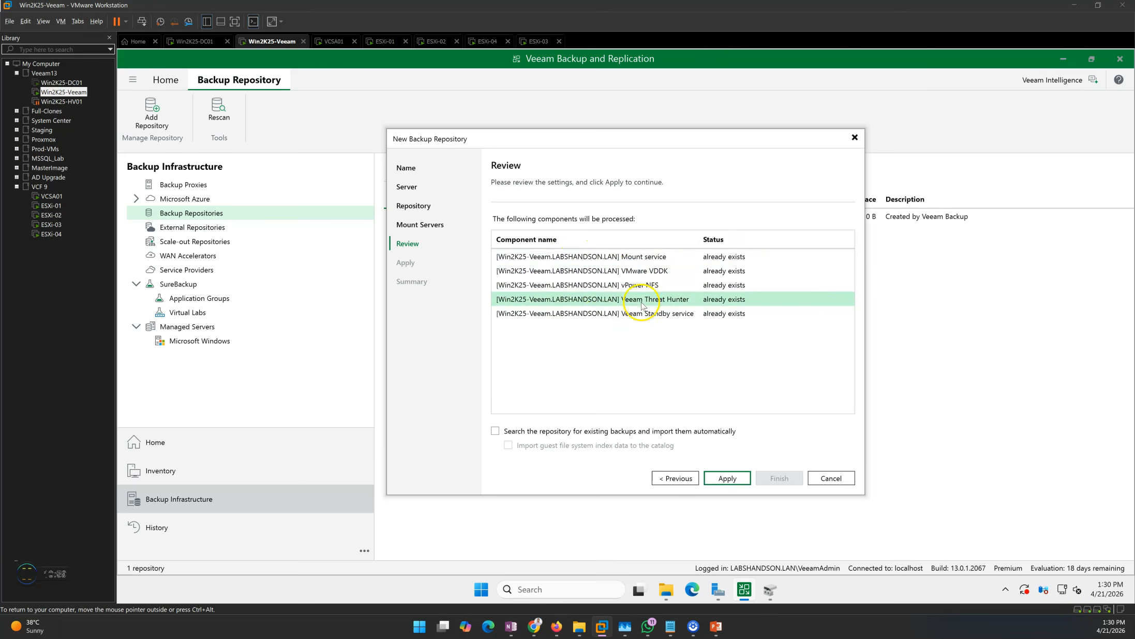
left_click(727, 478)
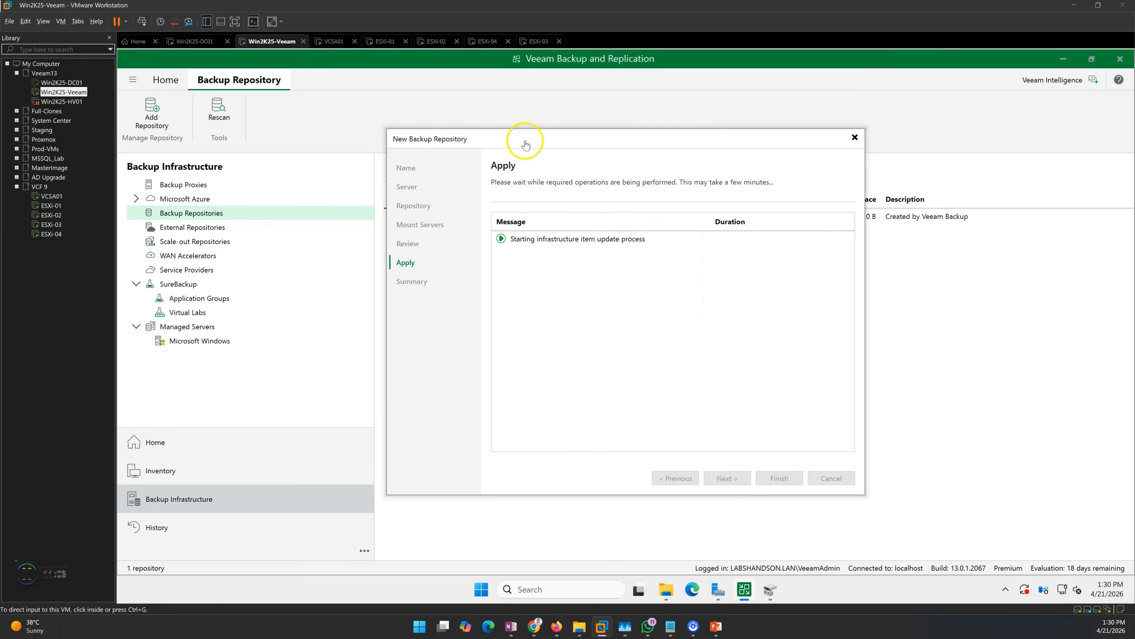
left_click_drag(531, 139, 507, 232)
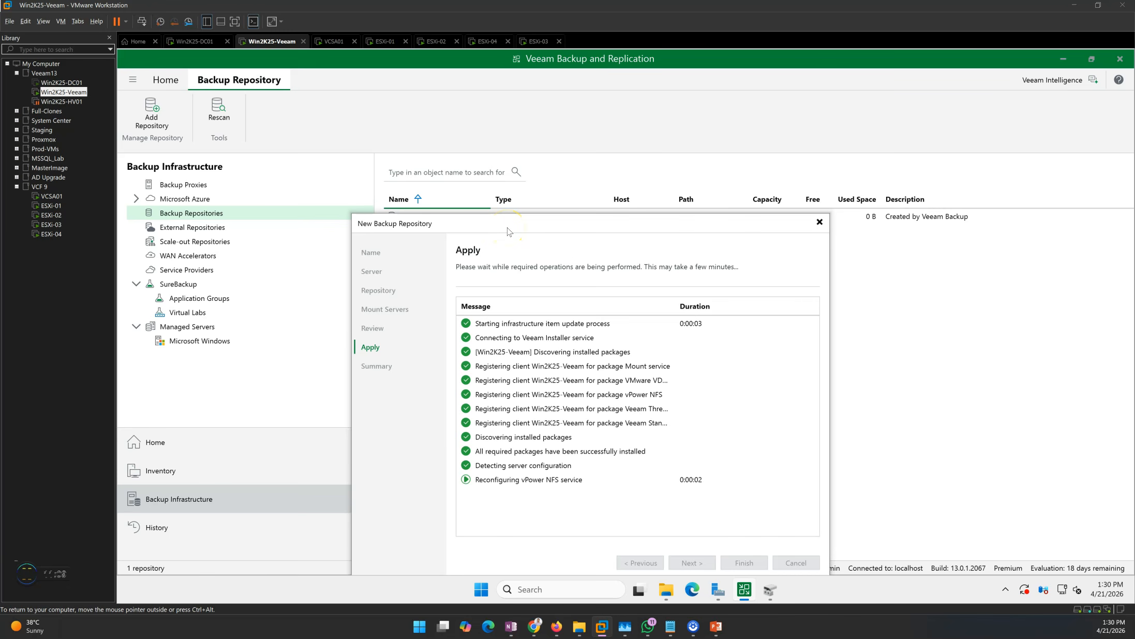
left_click(614, 339)
left_click_drag(537, 228, 582, 183)
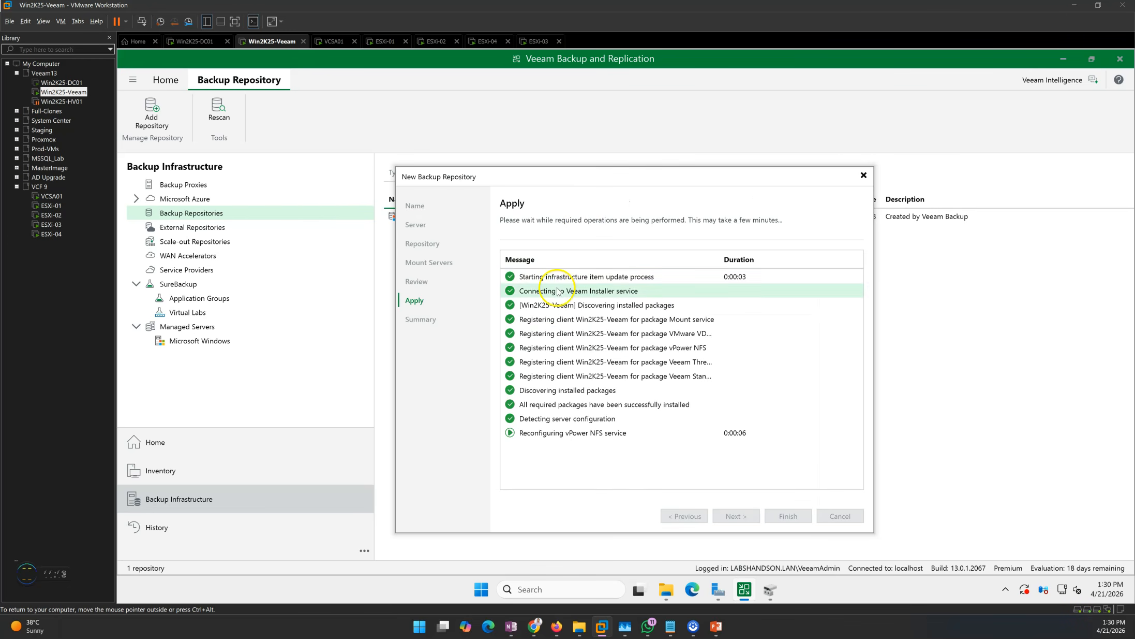
left_click(577, 391)
left_click(535, 436)
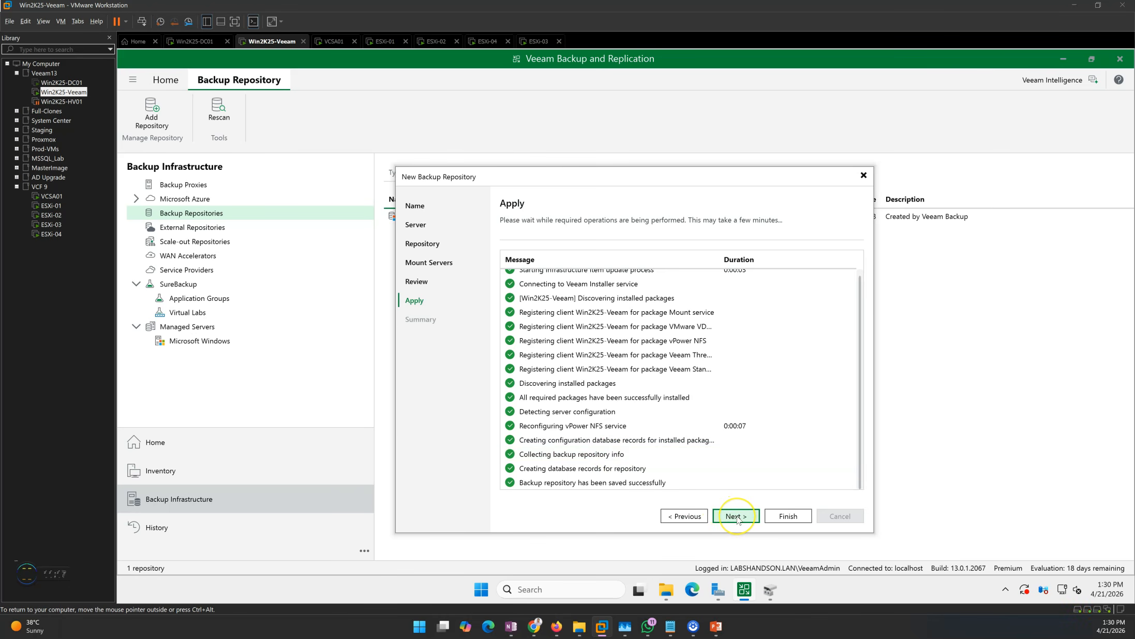
Step: Check the repository summary, finish the wizard and decline moving the configuration backup location to the new repository
left_click(737, 516)
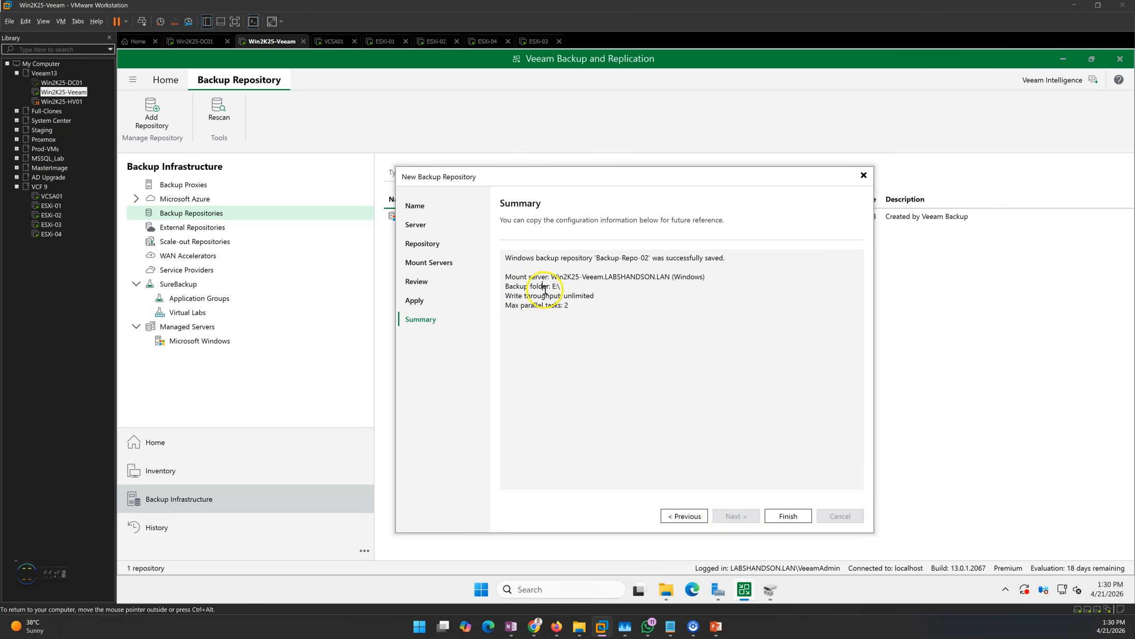
left_click_drag(505, 295, 597, 297)
left_click(690, 341)
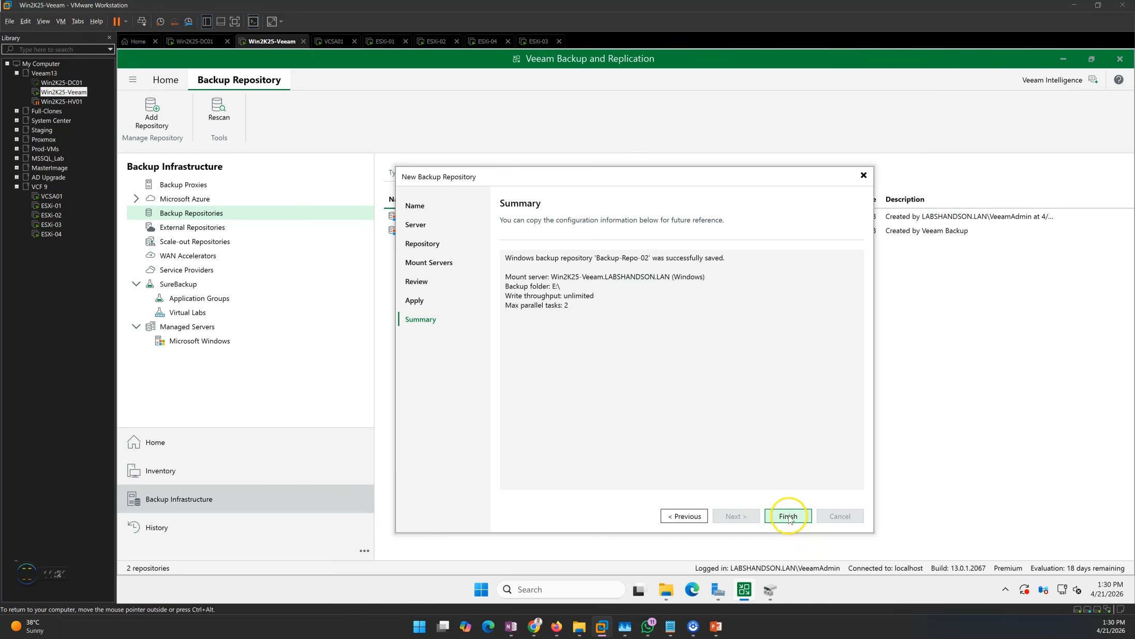
left_click(789, 516)
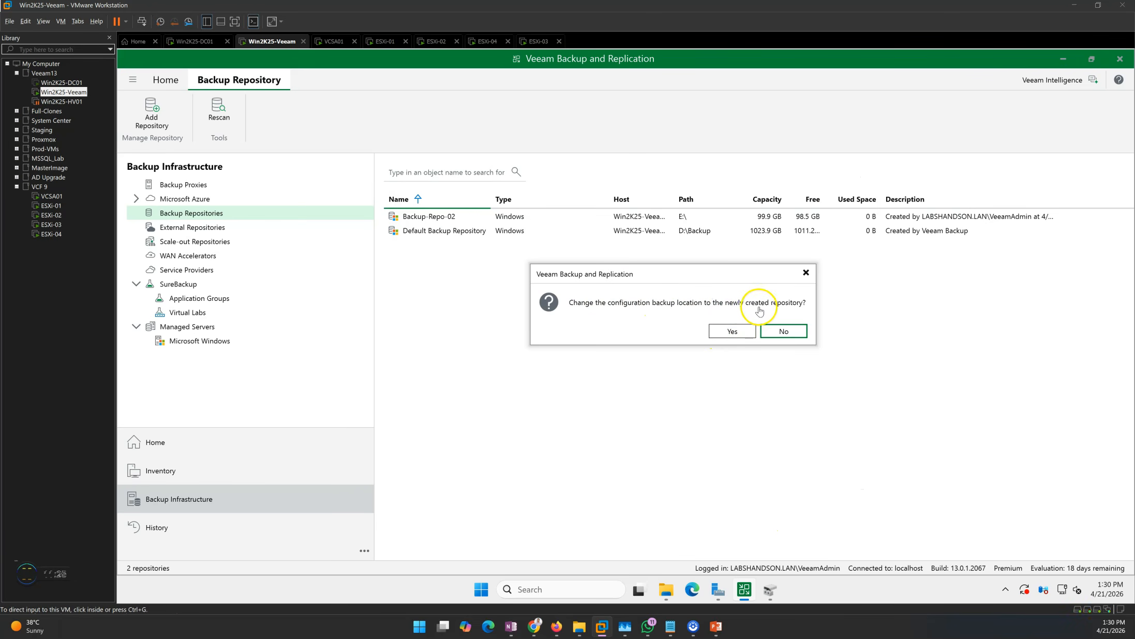
left_click(783, 330)
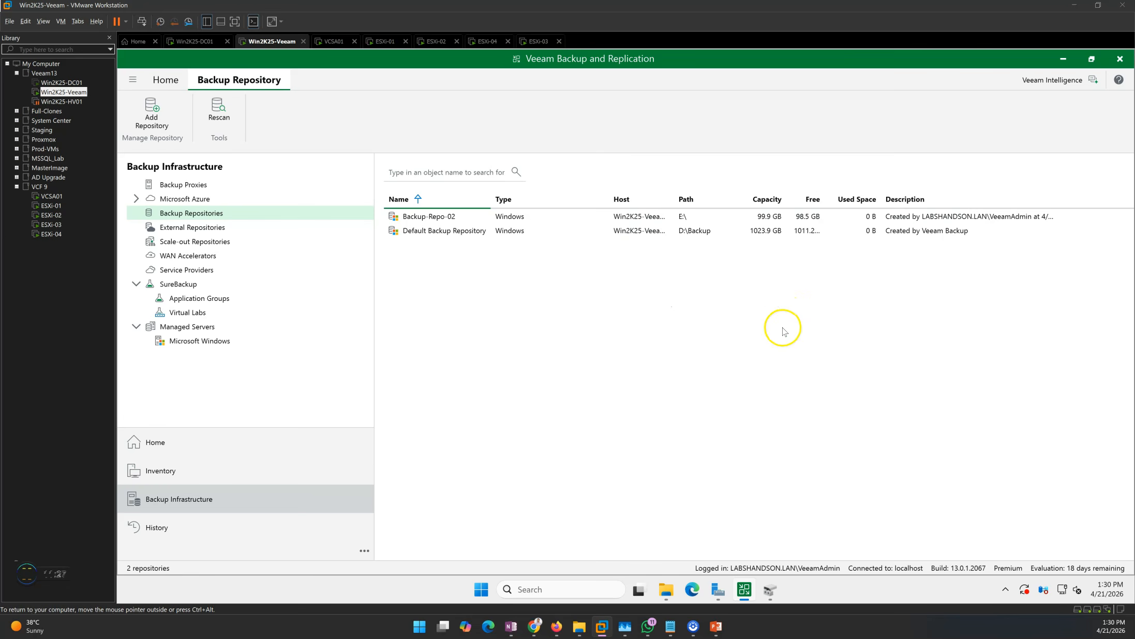
Step: Rename the Default Backup Repository as Backup-Repo-01 and save the change
right_click(434, 233)
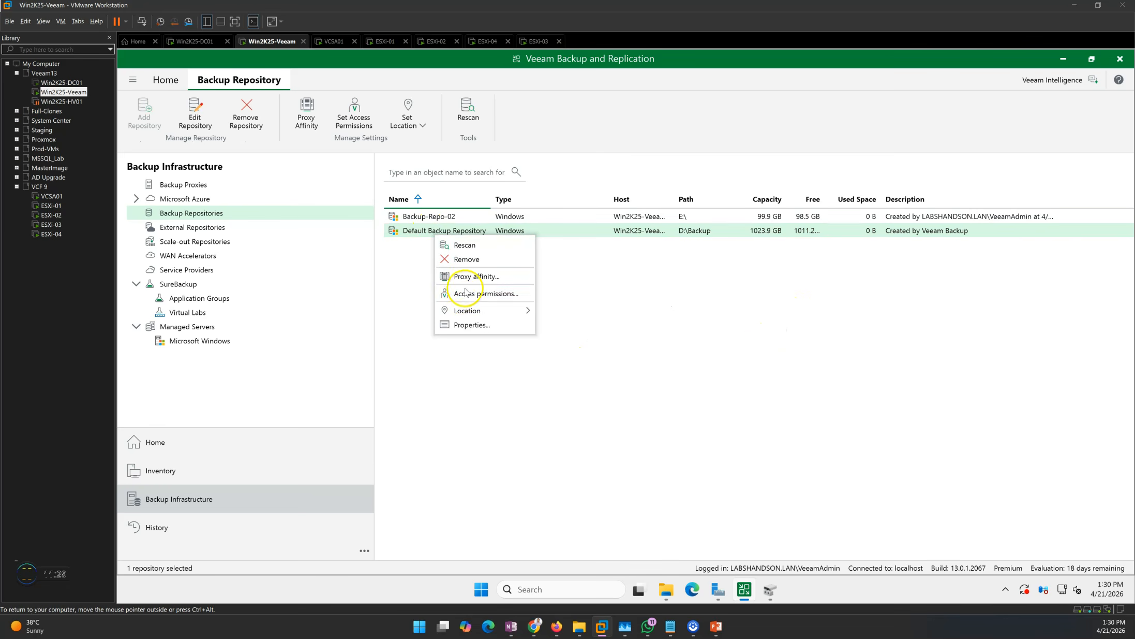
left_click(478, 325)
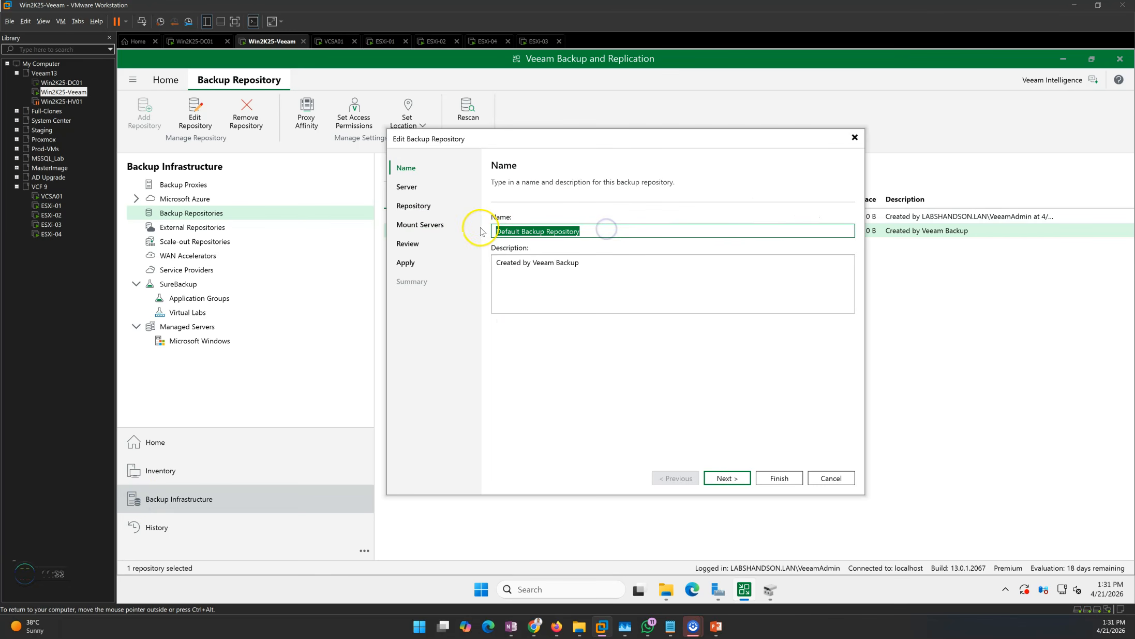
type("Backup-Repo-02")
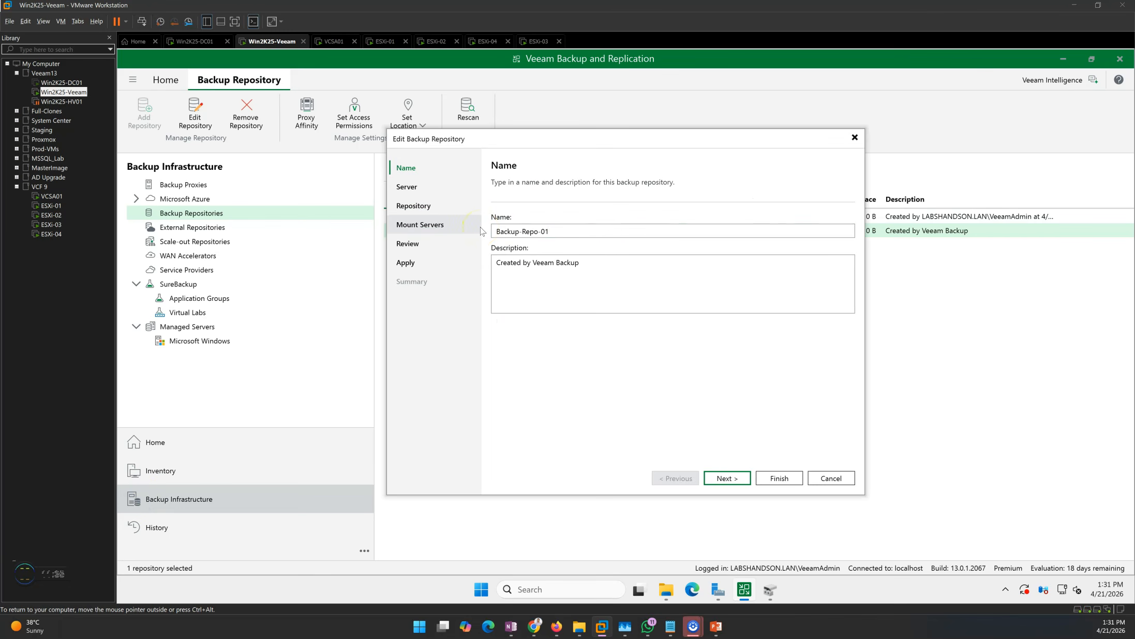
left_click(779, 478)
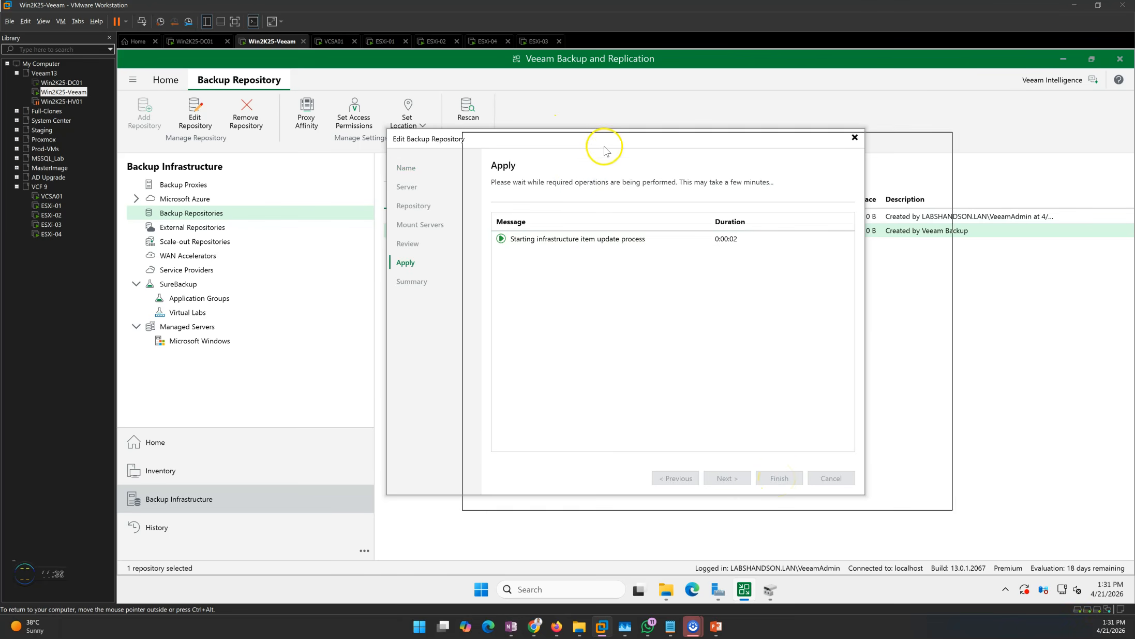
left_click_drag(604, 147, 603, 152)
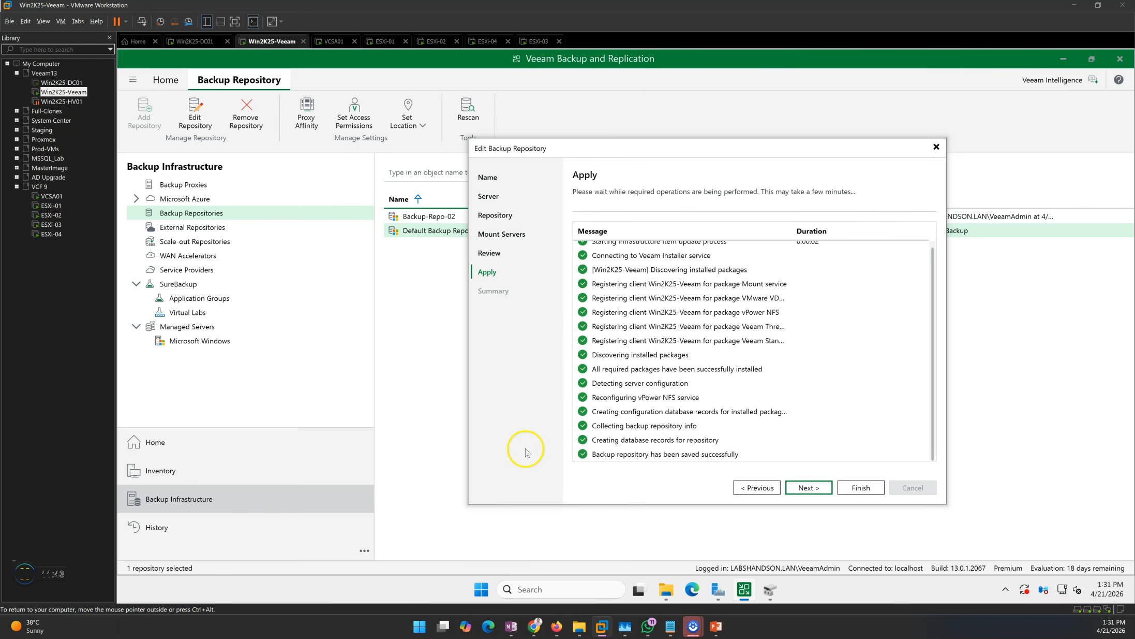
left_click(690, 351)
left_click(861, 488)
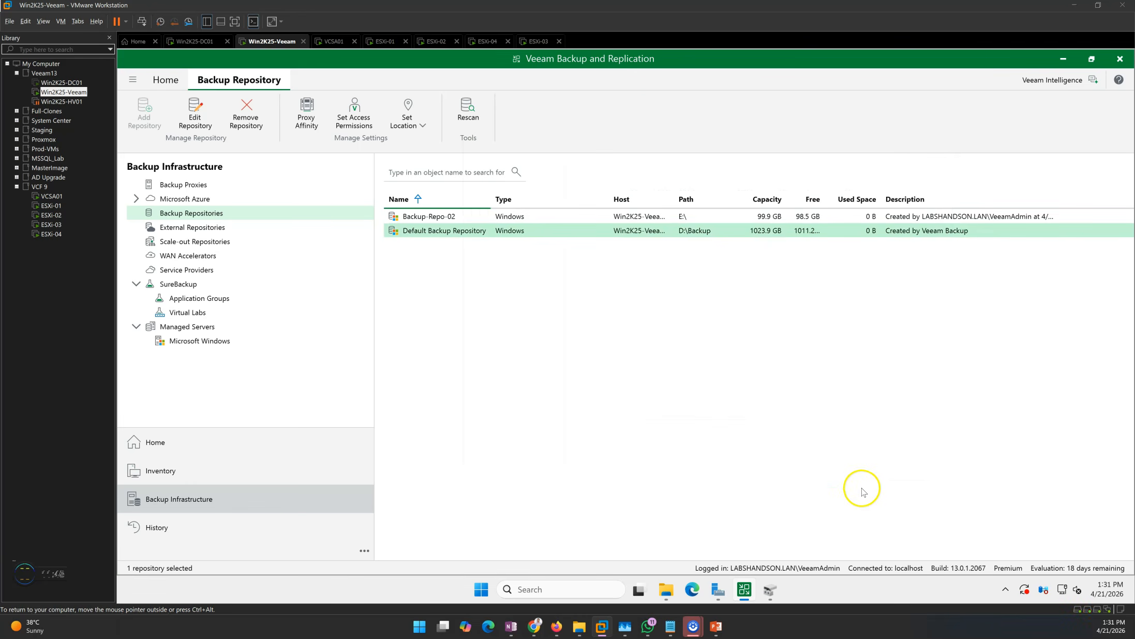
Step: Reload the backup repositories list, sort it by name and go to the Home jobs view
left_click(571, 408)
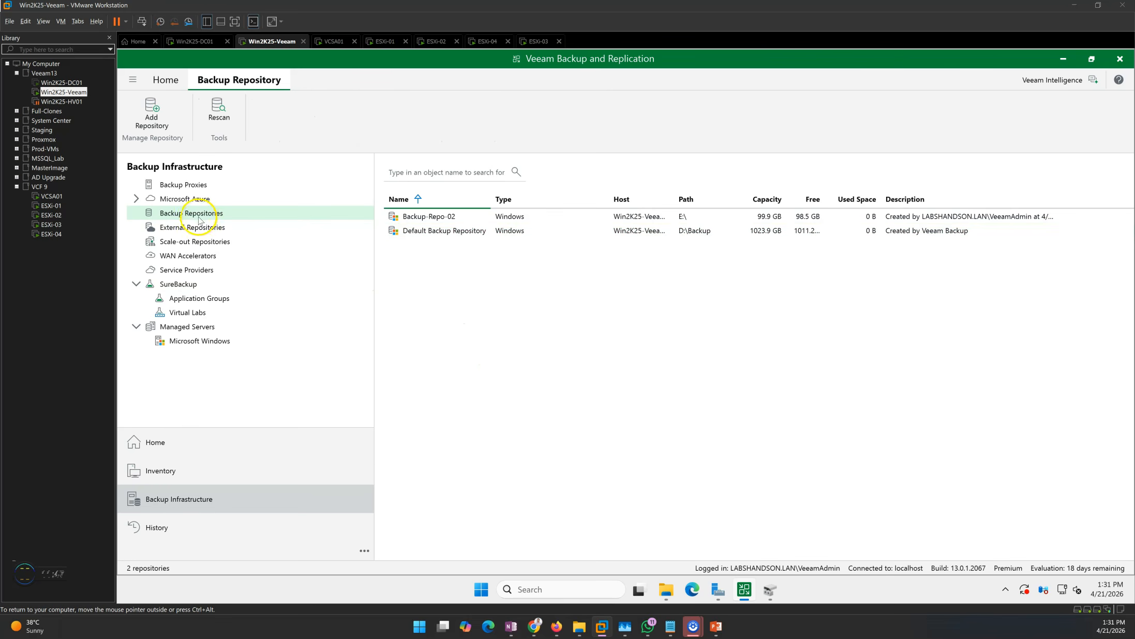
left_click(185, 199)
left_click(191, 212)
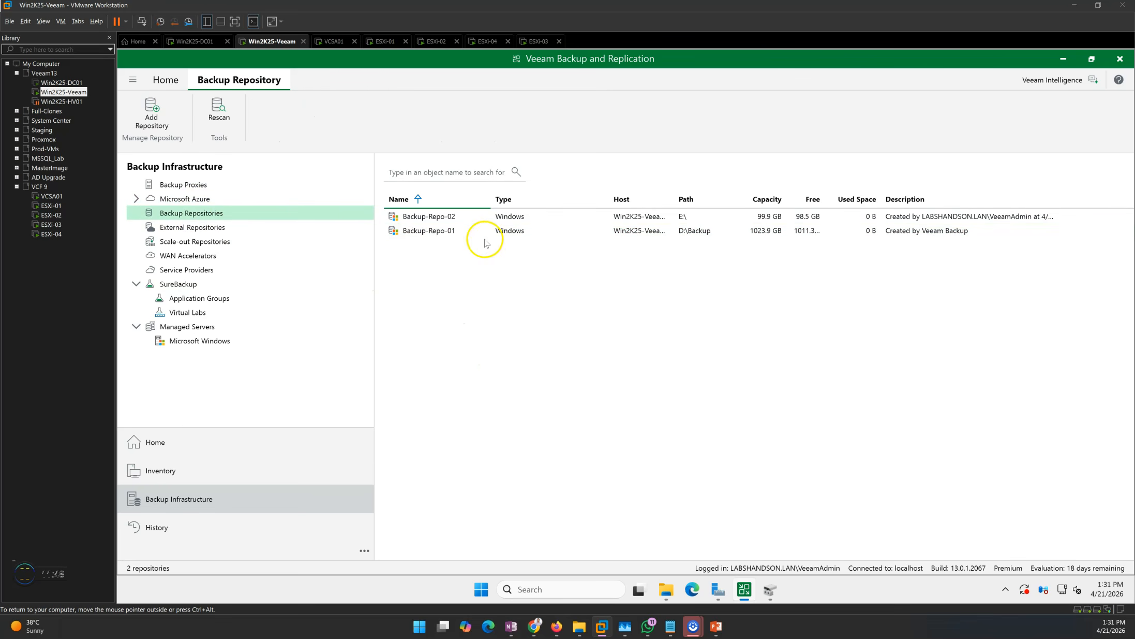
left_click(432, 230)
left_click(417, 198)
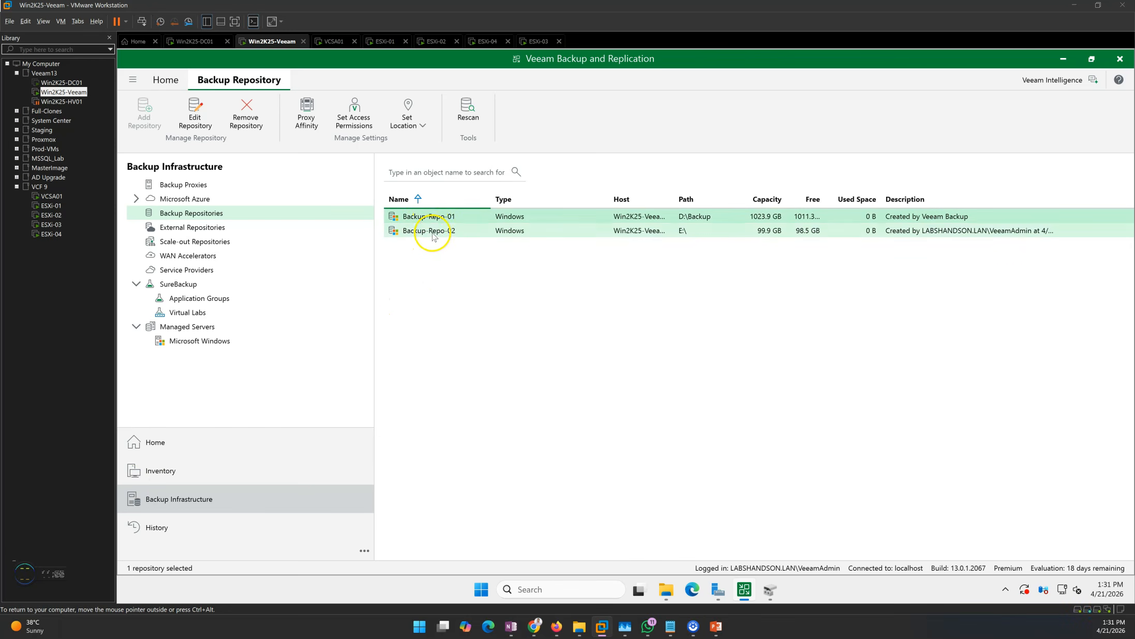
left_click(155, 443)
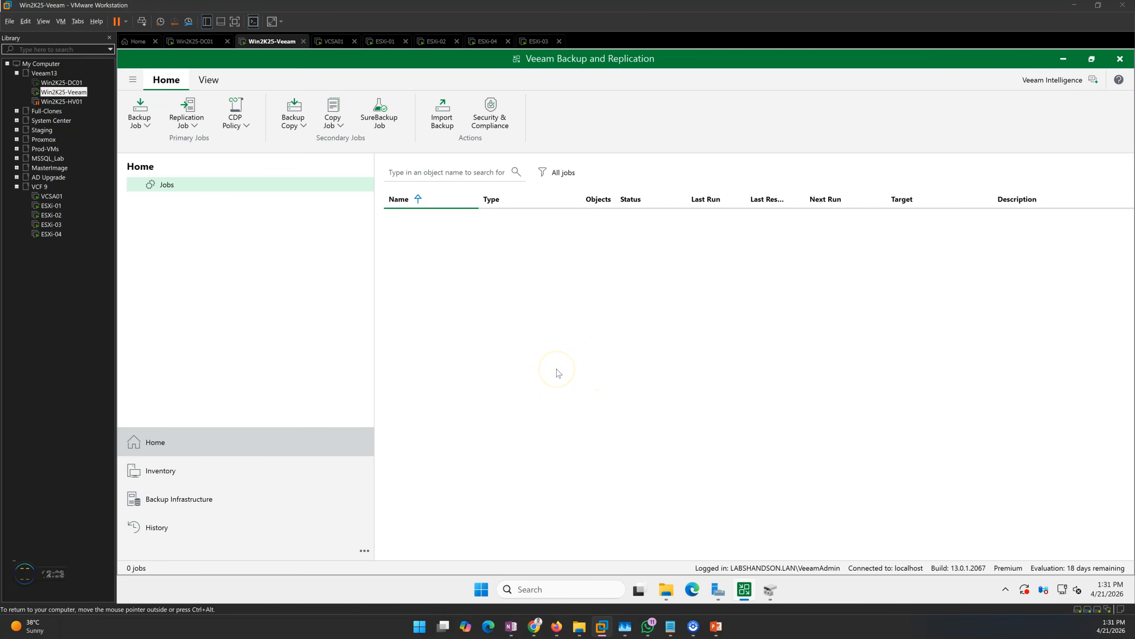
mouse_move(716, 624)
left_click(715, 575)
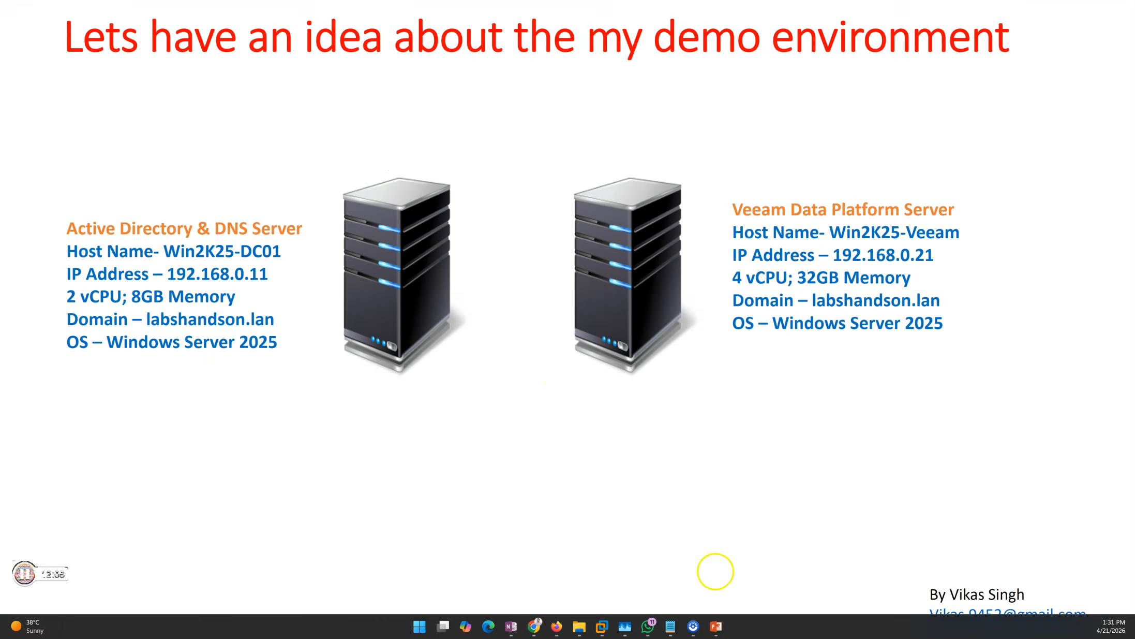
left_click(517, 364)
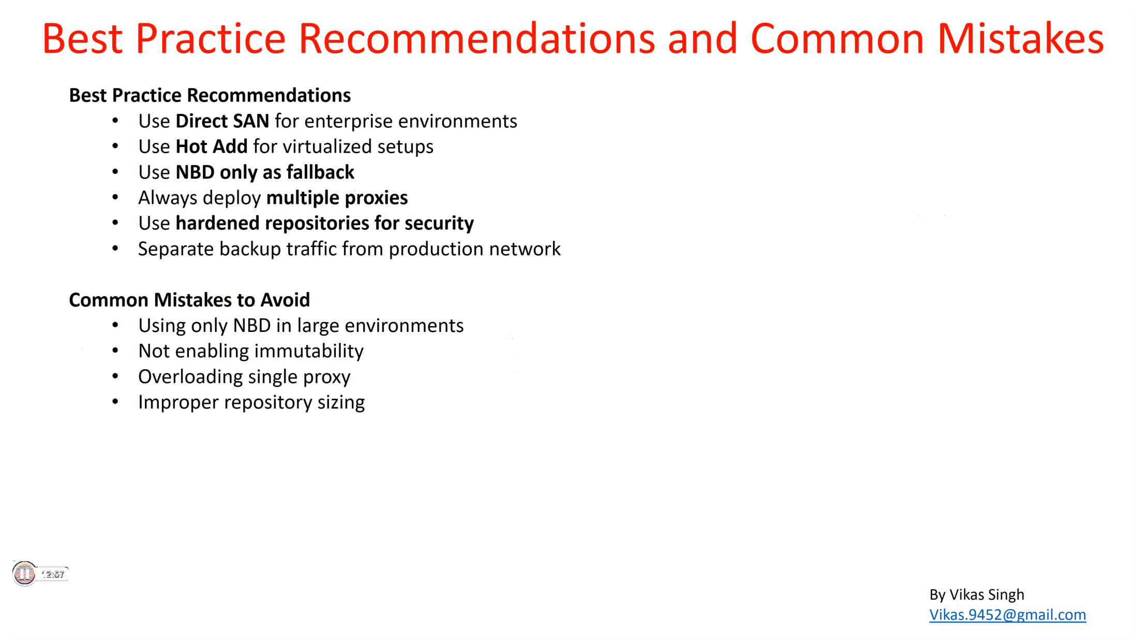